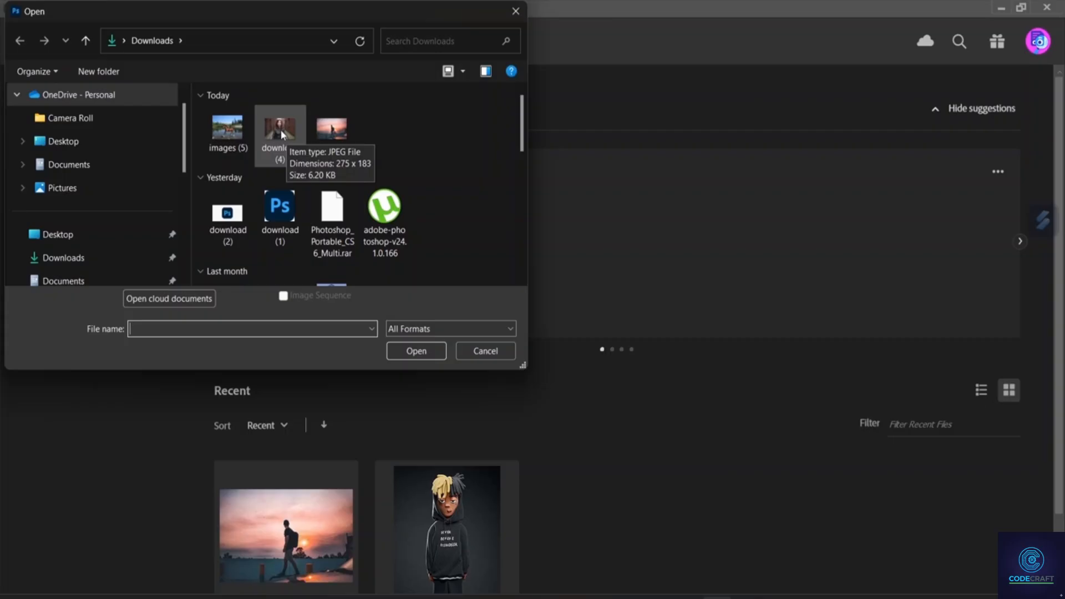
Open download (4).jpeg from Downloads and duplicate its Background layer as "autotuning file"
{"action": "left_click", "coordinate": [415, 351]}
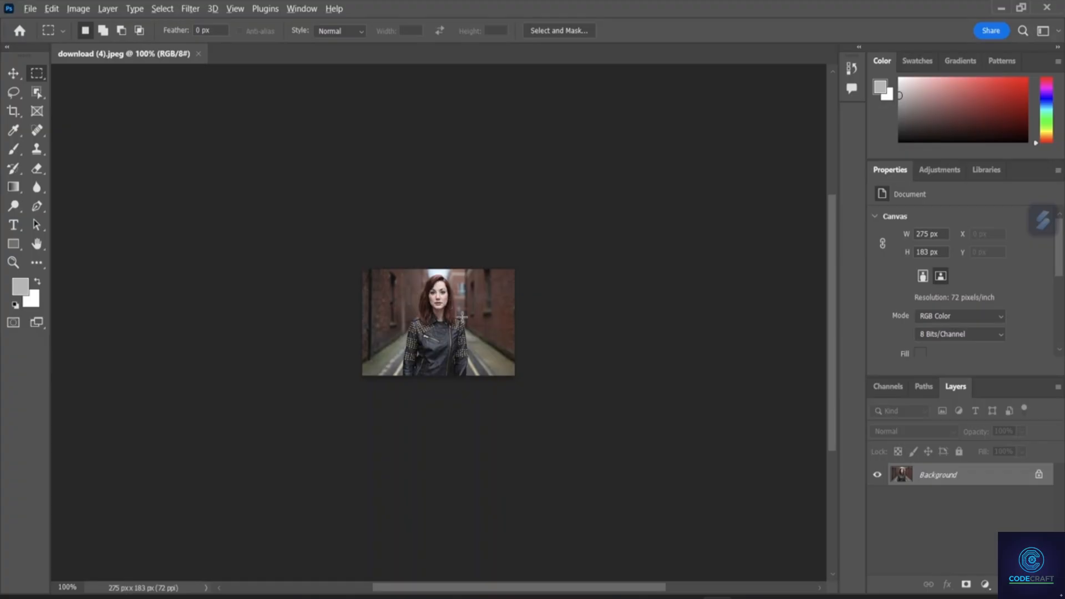
{"action": "scroll", "coordinate": [558, 399], "scroll_direction": "up", "scroll_amount": 4}
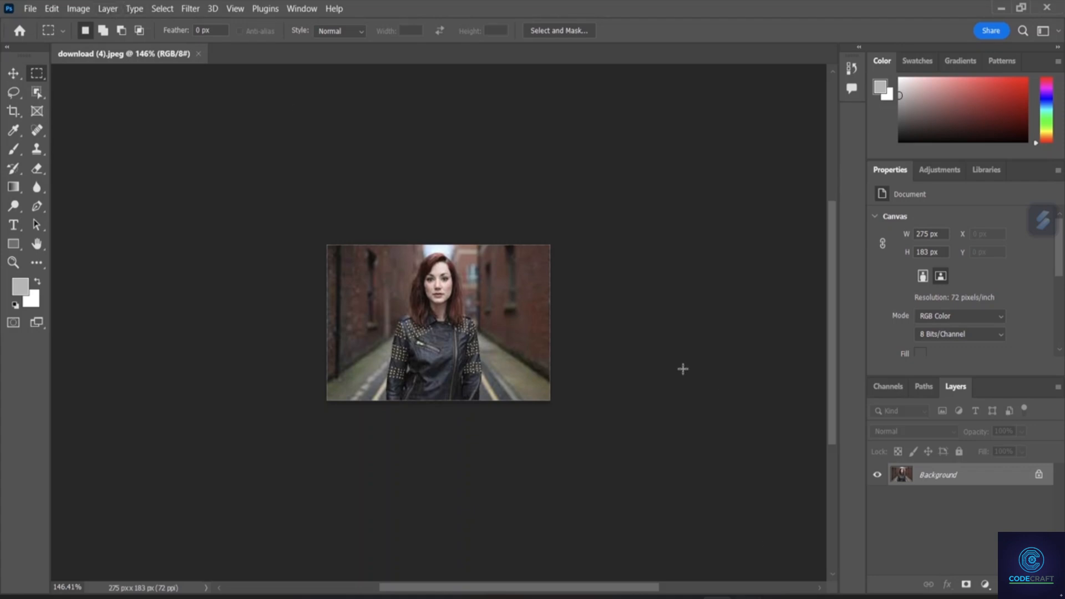
{"action": "right_click", "coordinate": [919, 478]}
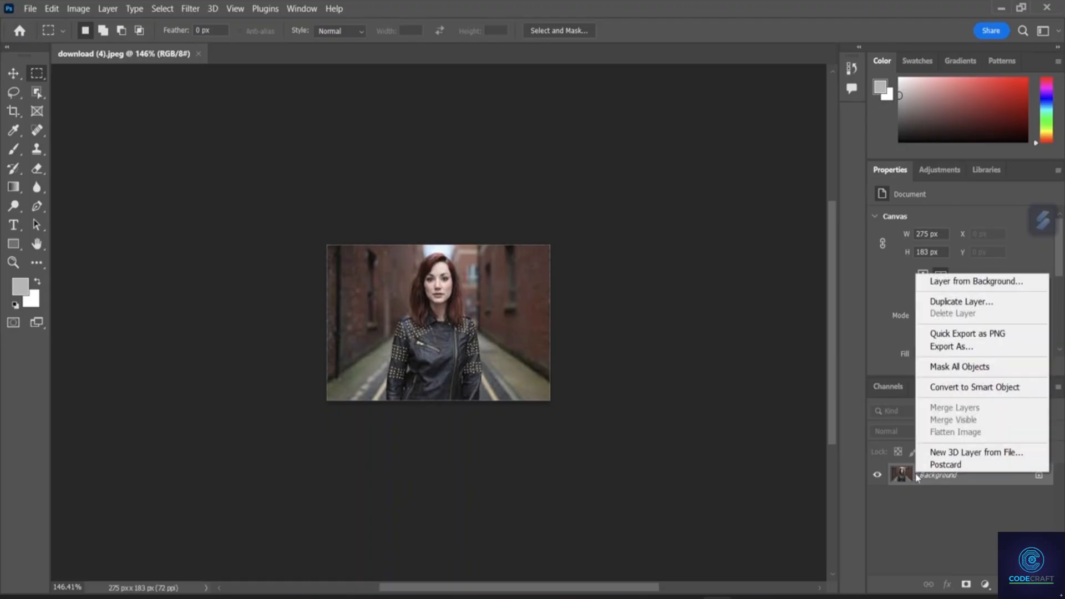
{"action": "left_click", "coordinate": [944, 303]}
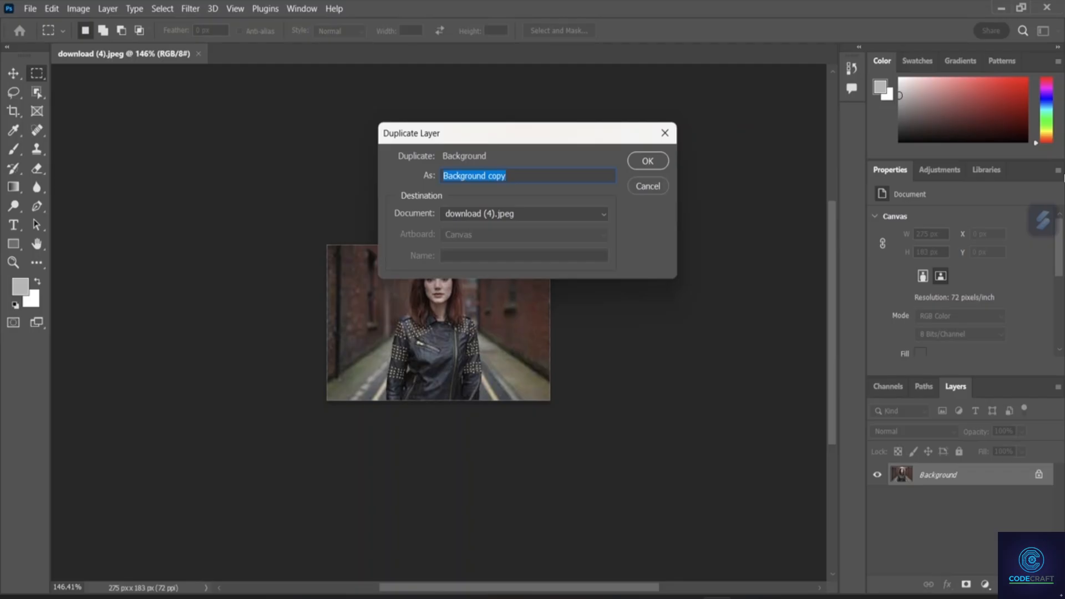
{"action": "type", "text": "a"}
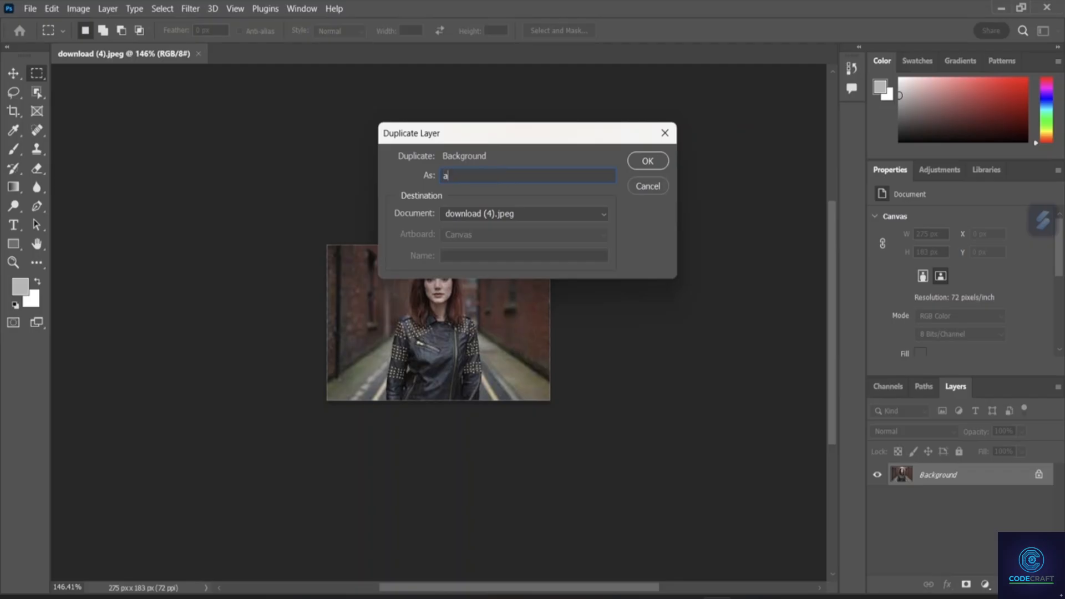
{"action": "type", "text": "utotuning file"}
{"action": "left_click", "coordinate": [649, 161]}
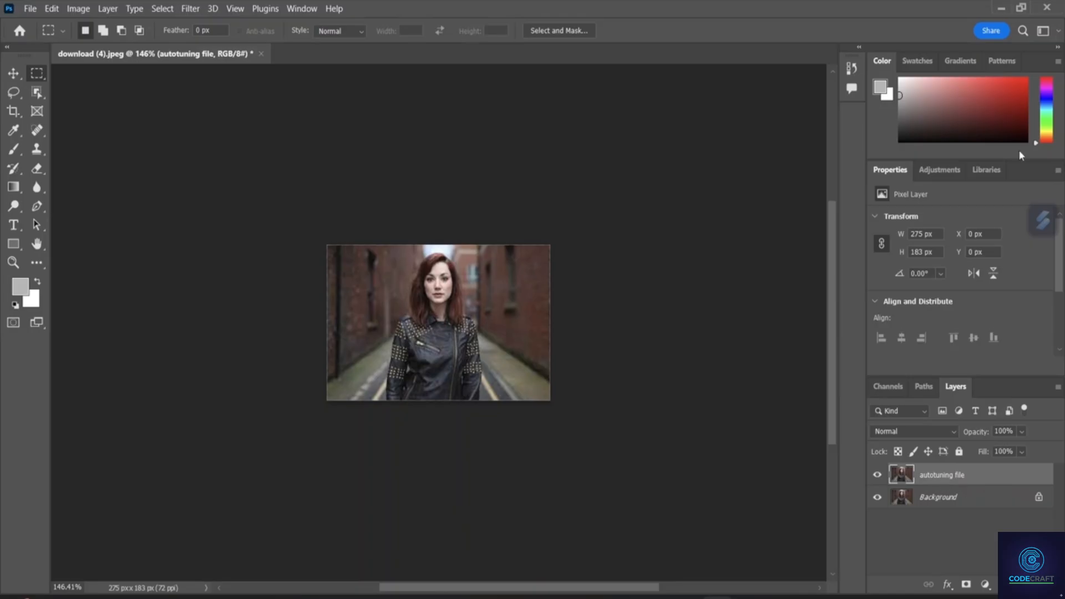
Inspect the original and duplicate layers by selecting each one and toggling both layers' visibility
{"action": "left_click", "coordinate": [936, 500]}
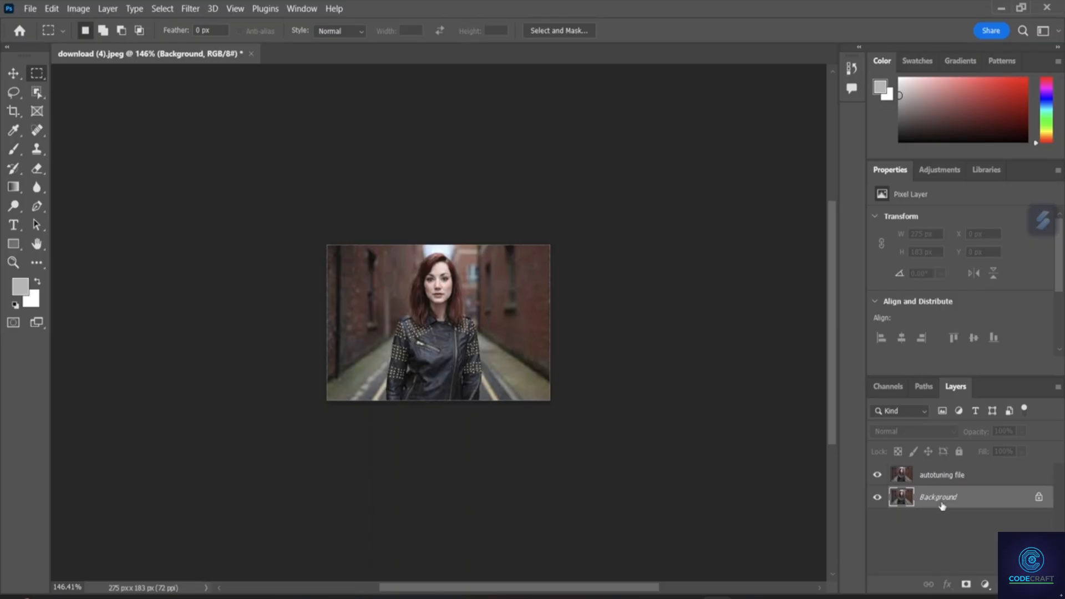
{"action": "left_click", "coordinate": [937, 479]}
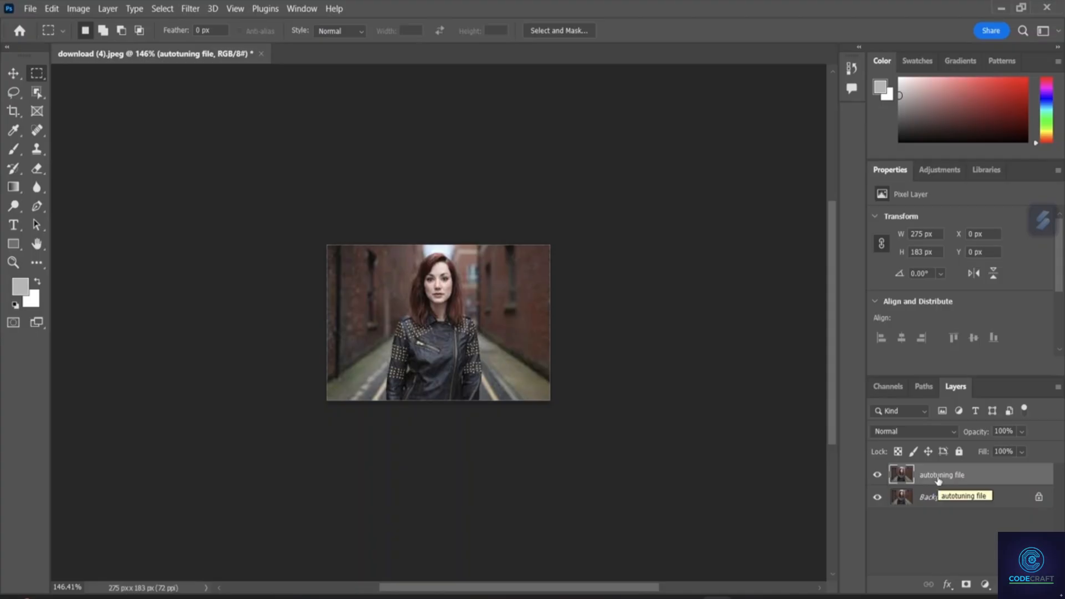
{"action": "left_click", "coordinate": [877, 476]}
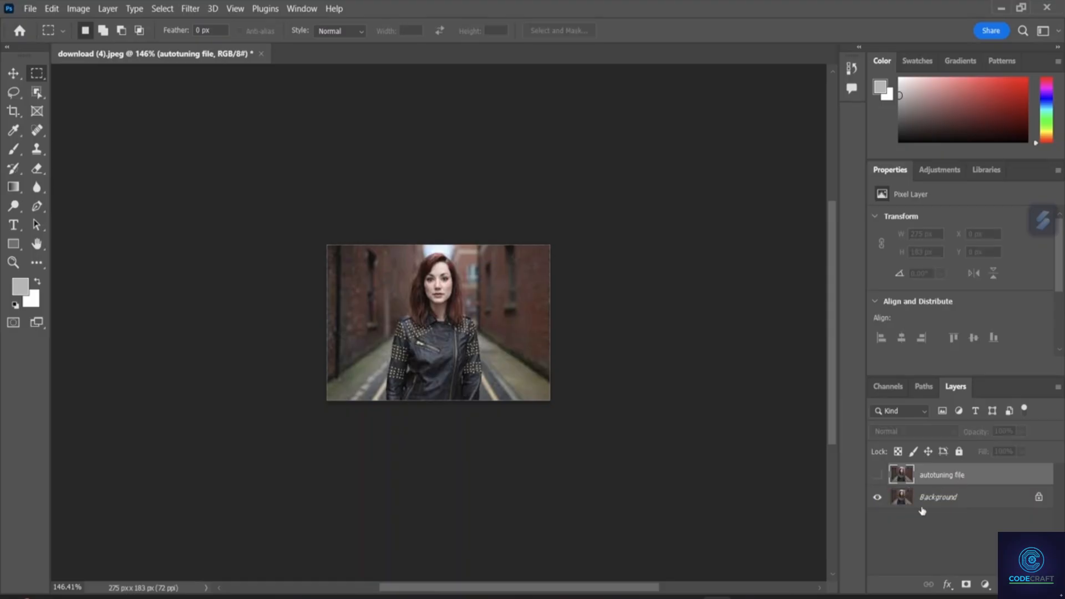
{"action": "left_click", "coordinate": [877, 497]}
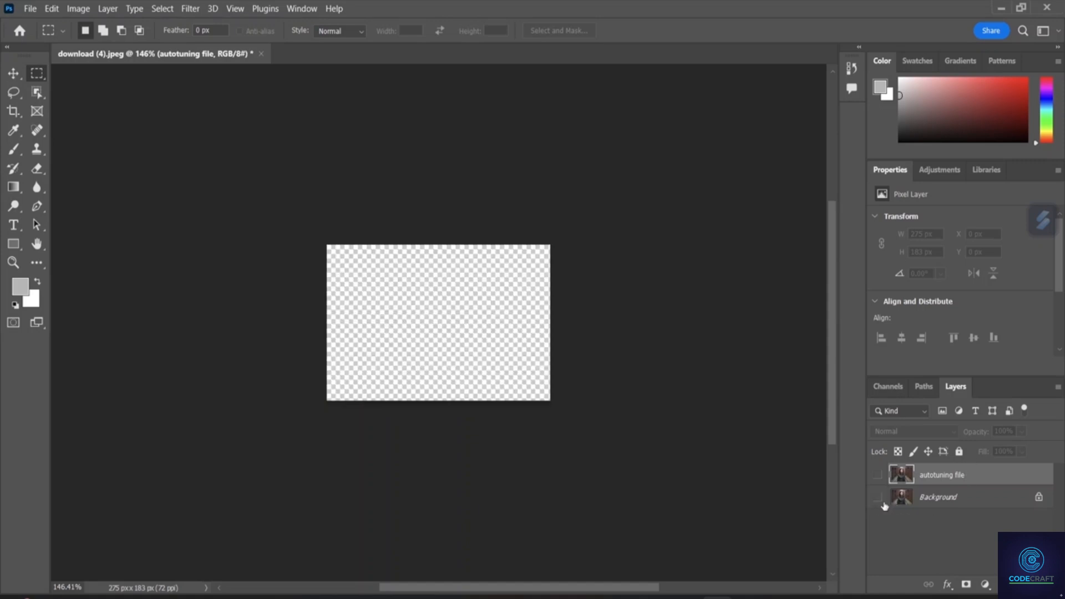
{"action": "left_click", "coordinate": [879, 475]}
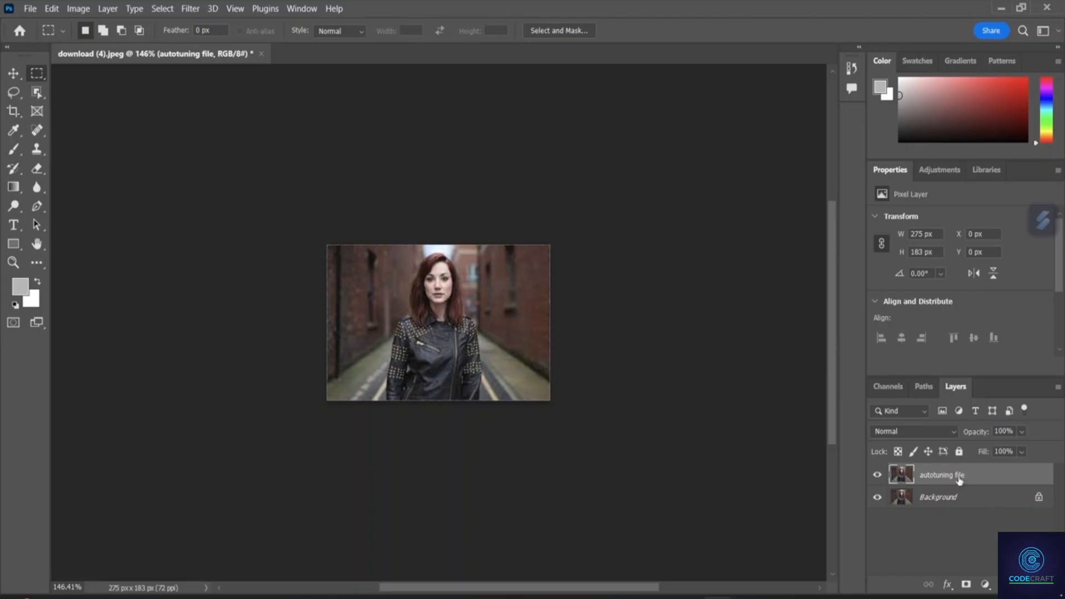
Apply Auto Tone to the autotuning file layer
{"action": "left_click", "coordinate": [78, 9]}
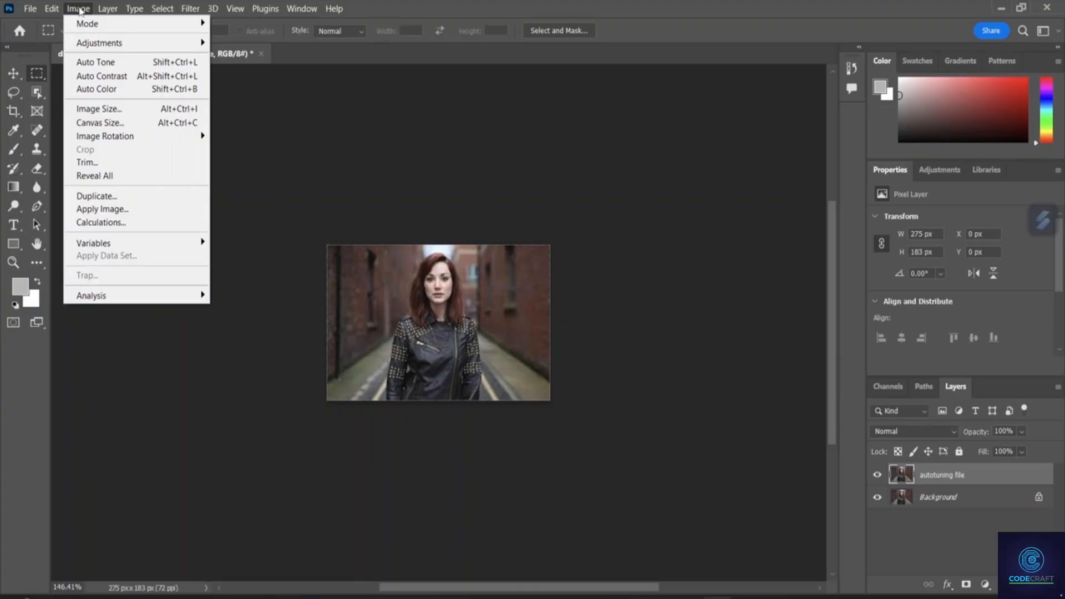
{"action": "mouse_move", "coordinate": [121, 45]}
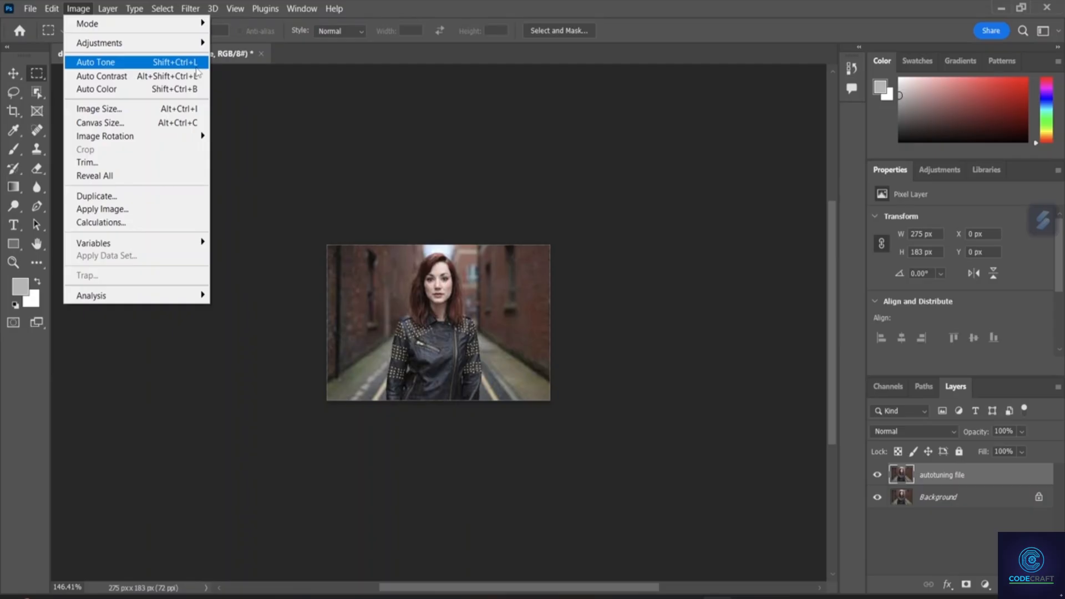
{"action": "left_click", "coordinate": [129, 63]}
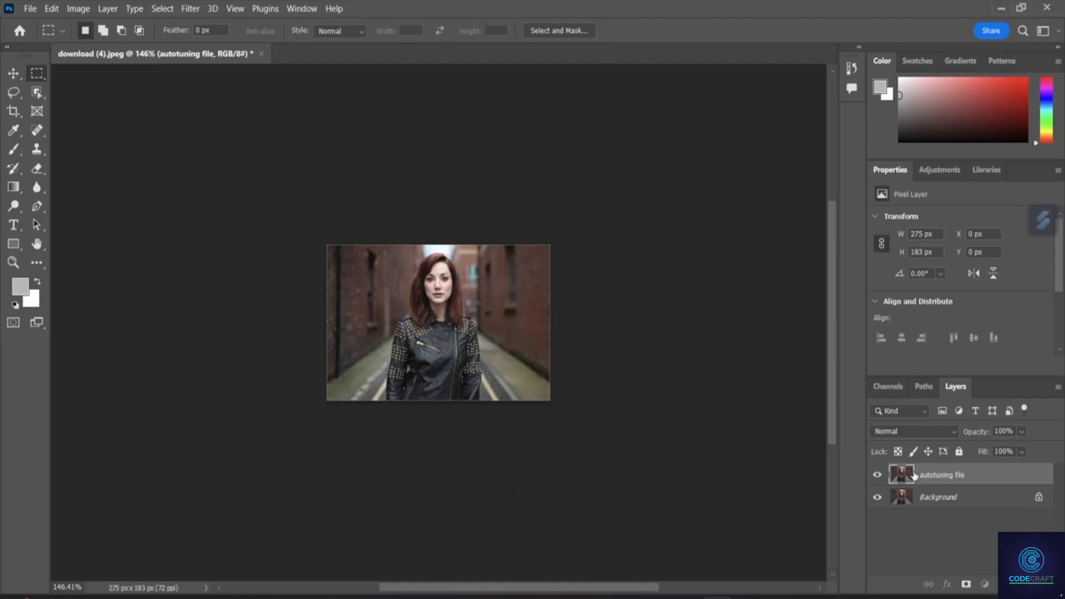
Compare the toned layer with the original Background by alternating between them and toggling the autotuning file layer's visibility
{"action": "left_click", "coordinate": [929, 503]}
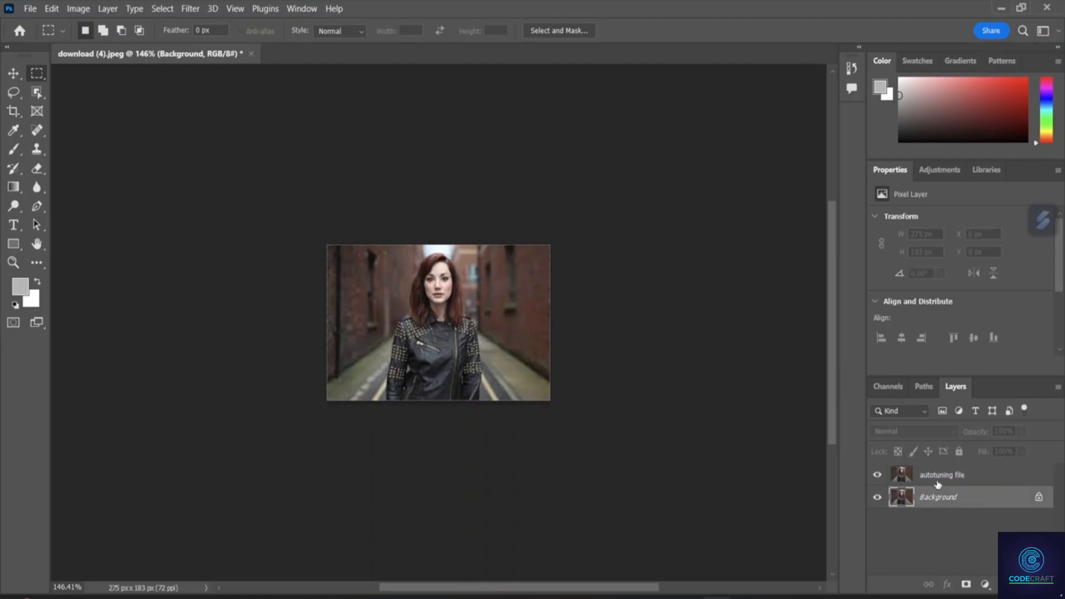
{"action": "left_click", "coordinate": [937, 477]}
{"action": "left_click", "coordinate": [938, 499]}
{"action": "left_click", "coordinate": [943, 476]}
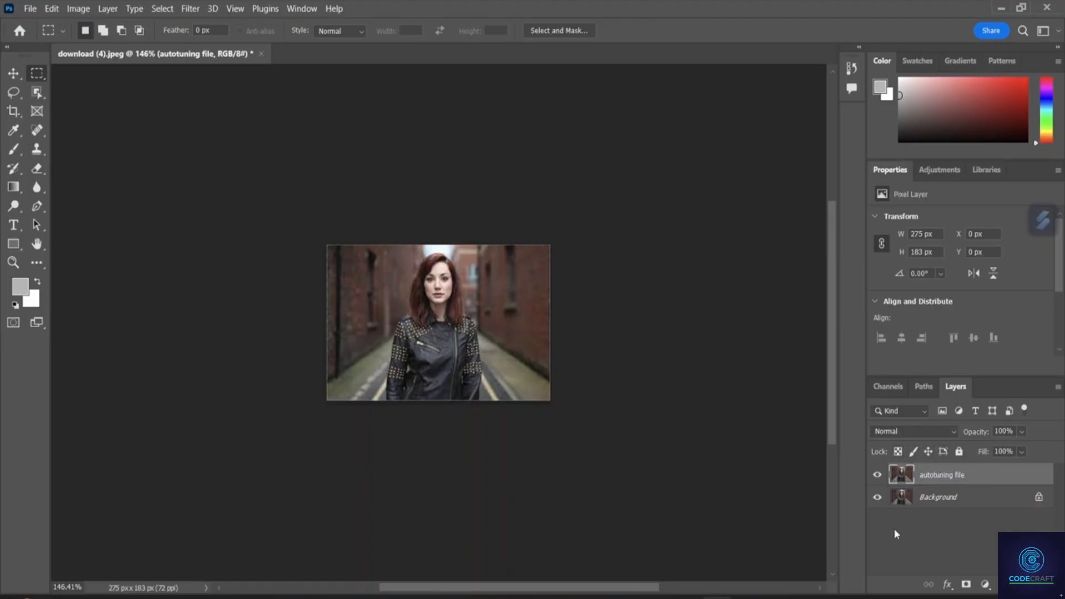
{"action": "left_click", "coordinate": [877, 475]}
{"action": "left_click", "coordinate": [878, 476]}
{"action": "left_click", "coordinate": [878, 476]}
{"action": "left_click", "coordinate": [878, 475]}
Open the Pexels photo numbered 1036403 from Downloads as a second document
{"action": "left_click", "coordinate": [35, 9]}
{"action": "left_click", "coordinate": [45, 35]}
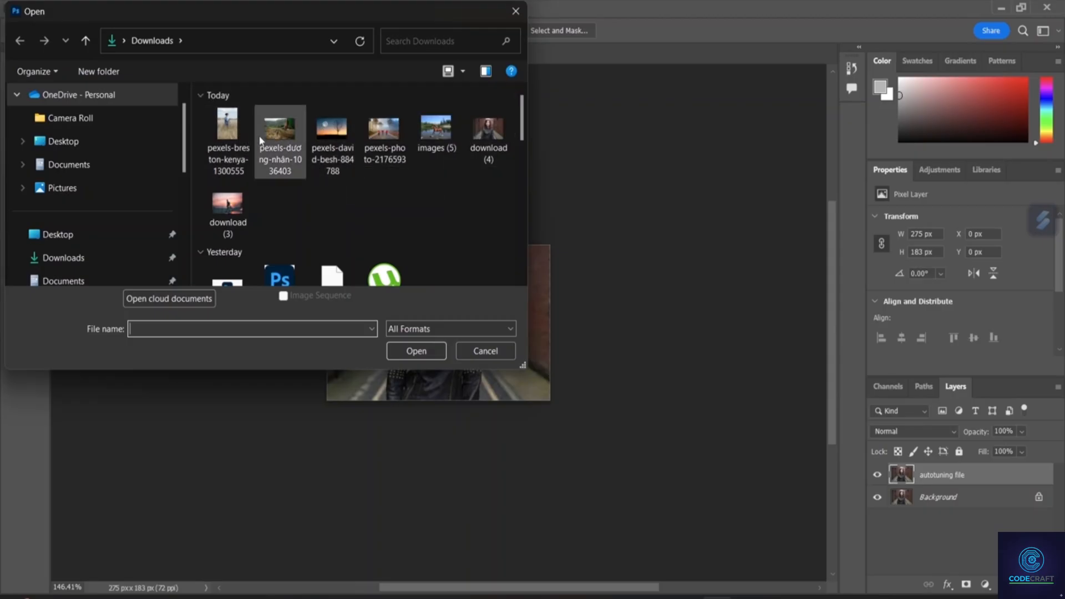
{"action": "left_click", "coordinate": [297, 139]}
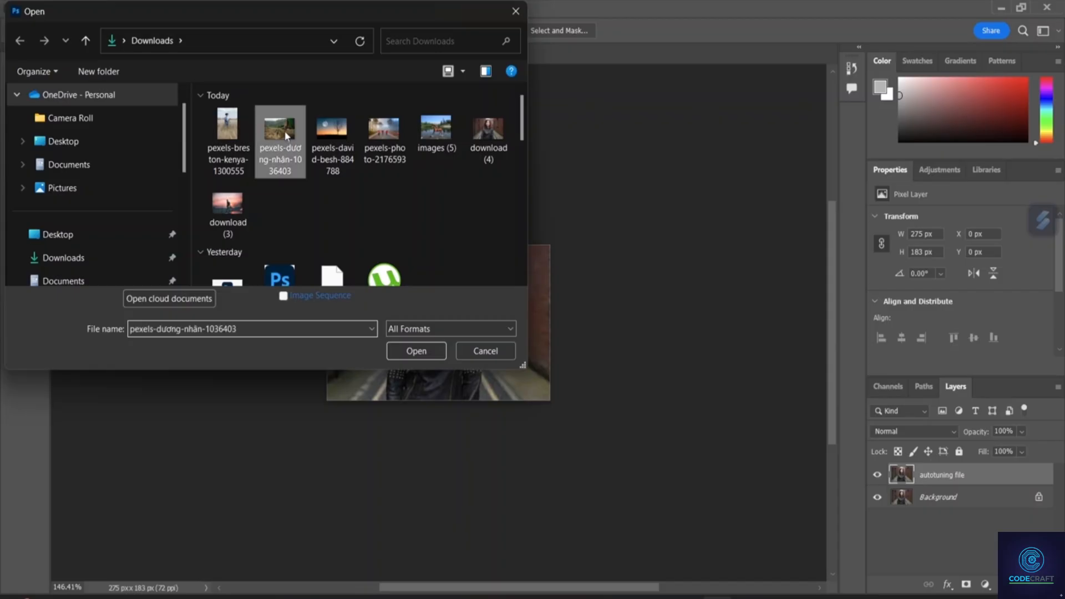
{"action": "left_click", "coordinate": [417, 351]}
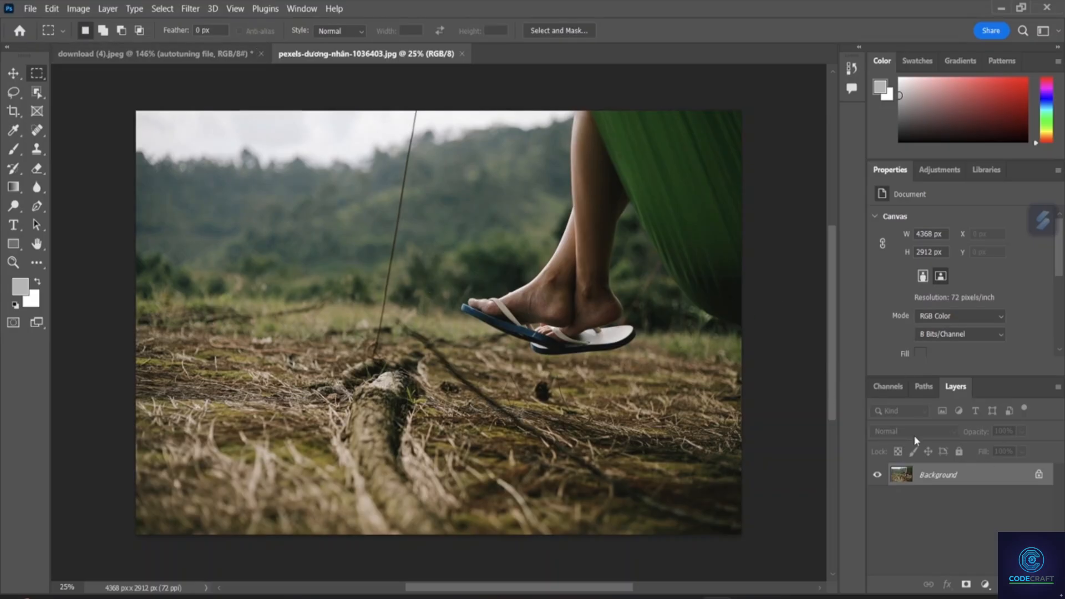
Duplicate the new photo's Background layer as "Autotuned file"
{"action": "right_click", "coordinate": [948, 483]}
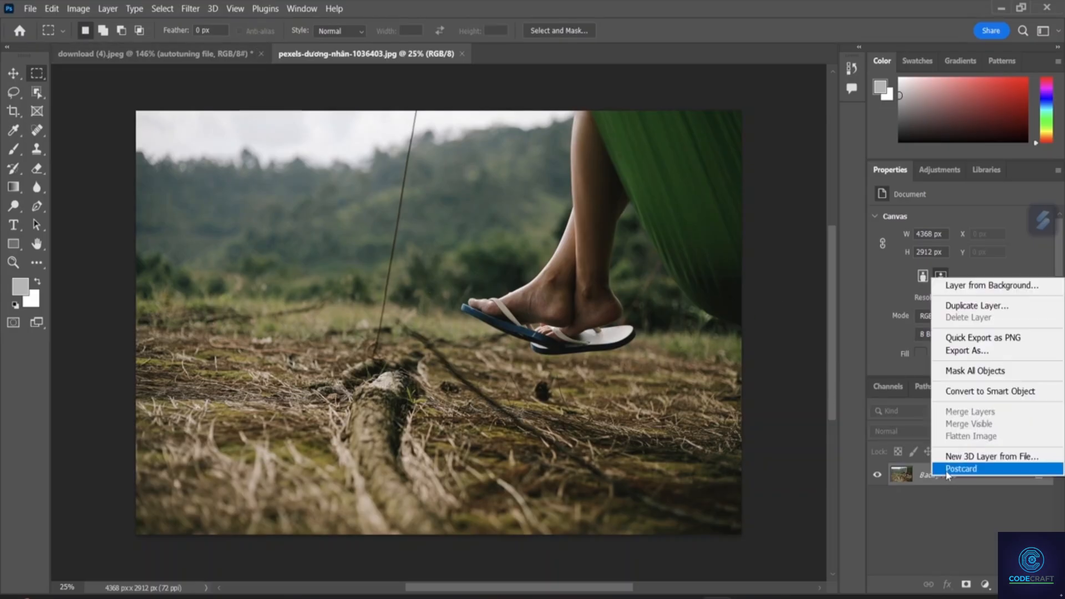
{"action": "left_click", "coordinate": [998, 309]}
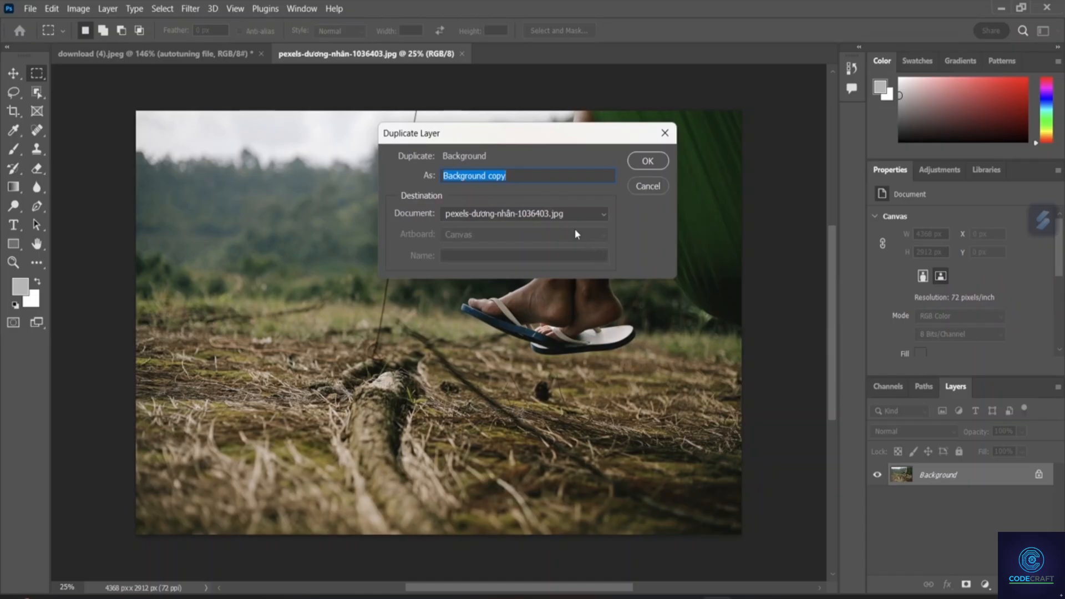
{"action": "key", "text": "BackSpace"}
{"action": "type", "text": "aut"}
{"action": "key", "text": "BackSpace"}
{"action": "key", "text": "BackSpace"}
{"action": "key", "text": "BackSpace"}
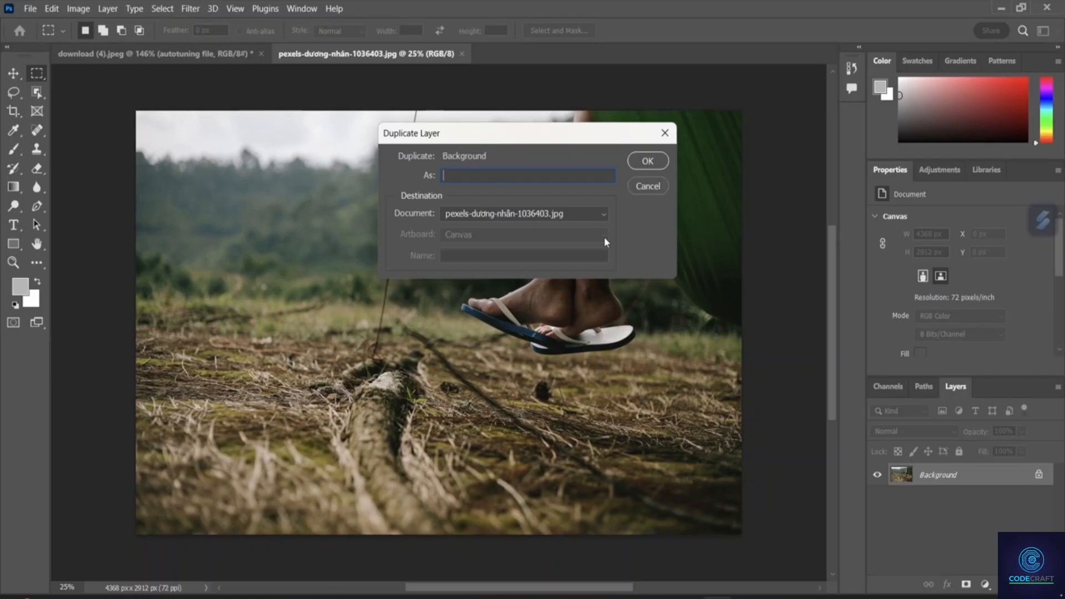
{"action": "type", "text": "Autotunined"}
{"action": "key", "text": "BackSpace"}
{"action": "key", "text": "BackSpace"}
{"action": "key", "text": "BackSpace"}
{"action": "key", "text": "BackSpace"}
{"action": "type", "text": "ned file"}
{"action": "left_click", "coordinate": [645, 161]}
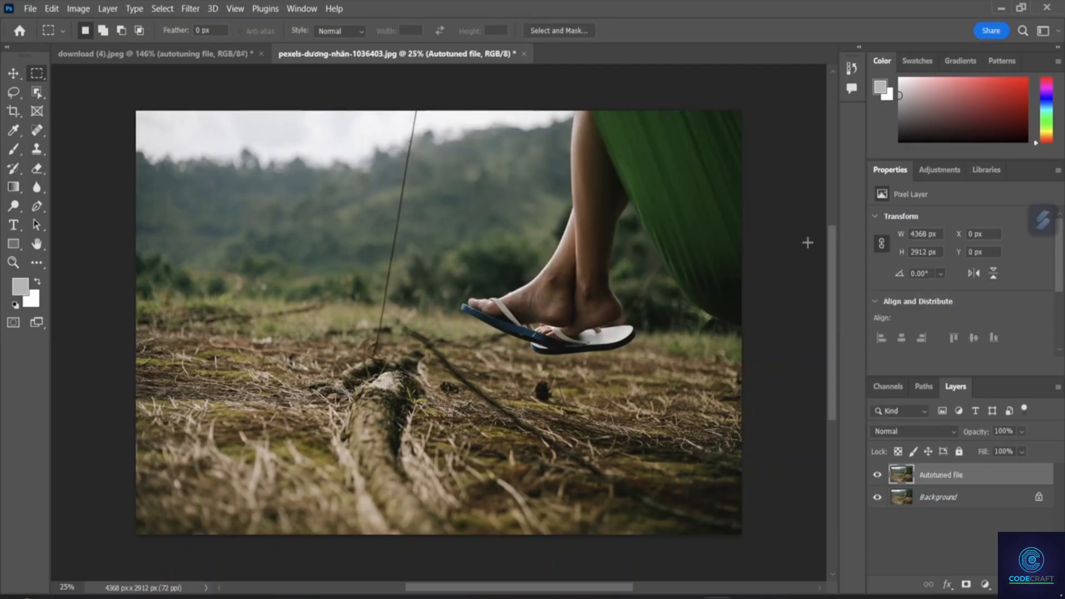
Apply Auto Tone to the Autotuned file layer
{"action": "right_click", "coordinate": [941, 474]}
{"action": "left_click", "coordinate": [958, 494]}
{"action": "left_click", "coordinate": [83, 10]}
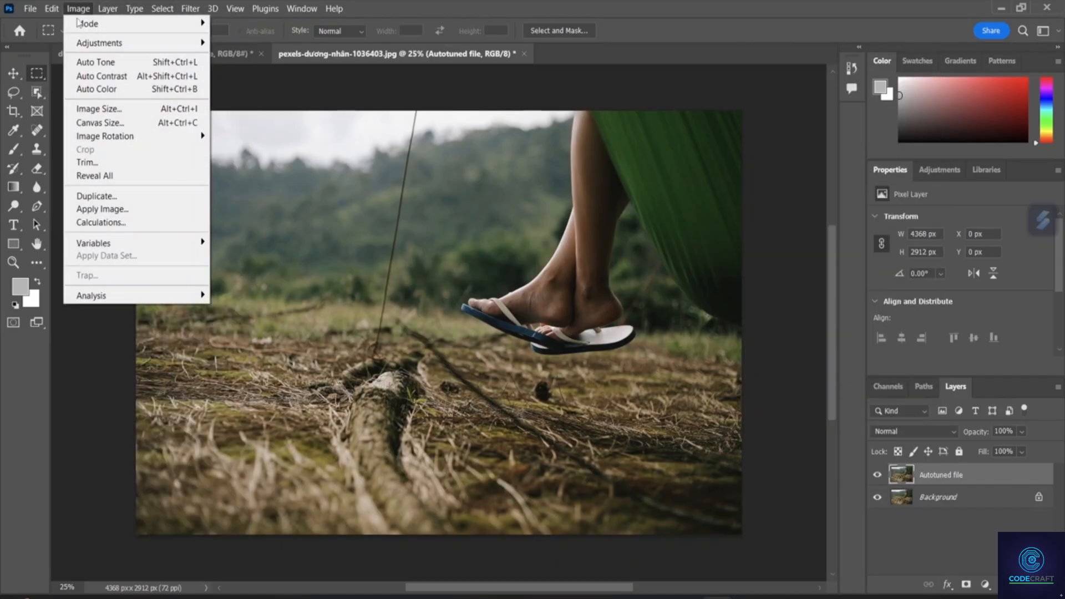
{"action": "left_click", "coordinate": [98, 62]}
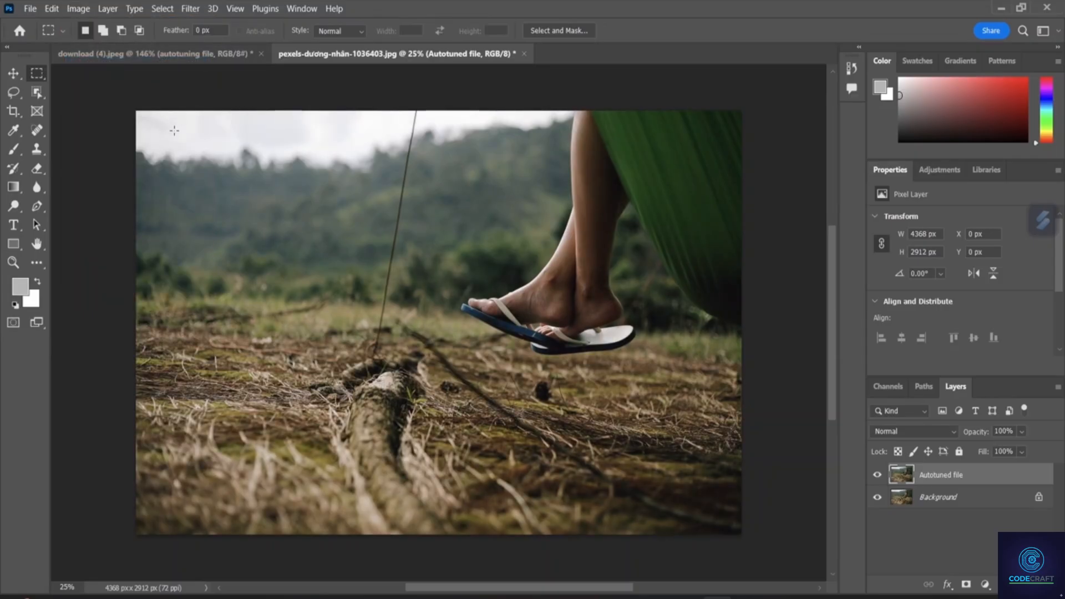
Compare the photo before and after Auto Tone by toggling the visibility of the Autotuned file and Background layers
{"action": "left_click", "coordinate": [879, 476]}
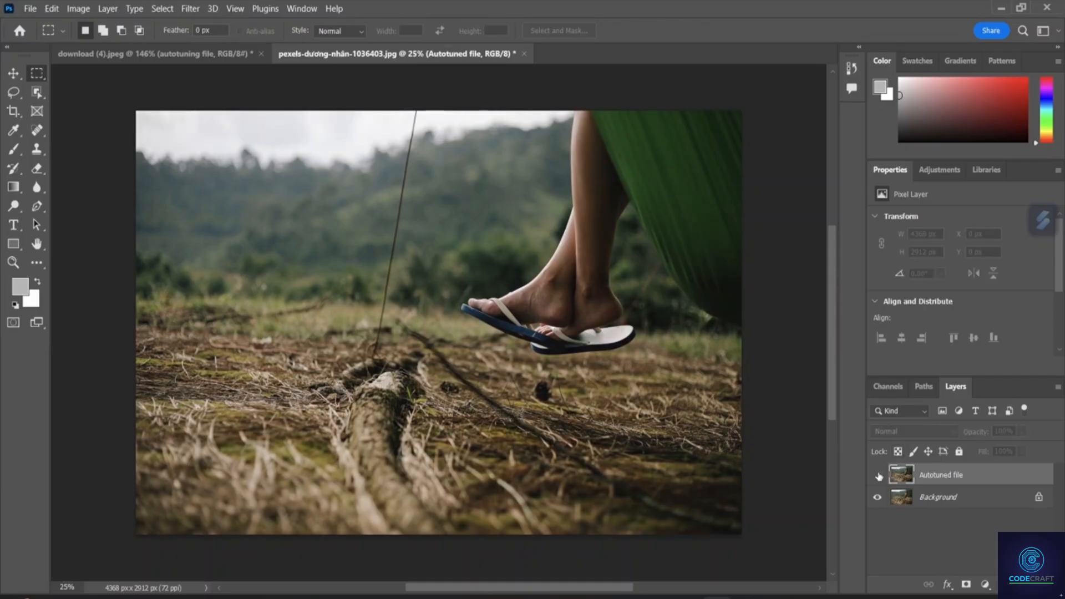
{"action": "left_click", "coordinate": [878, 476]}
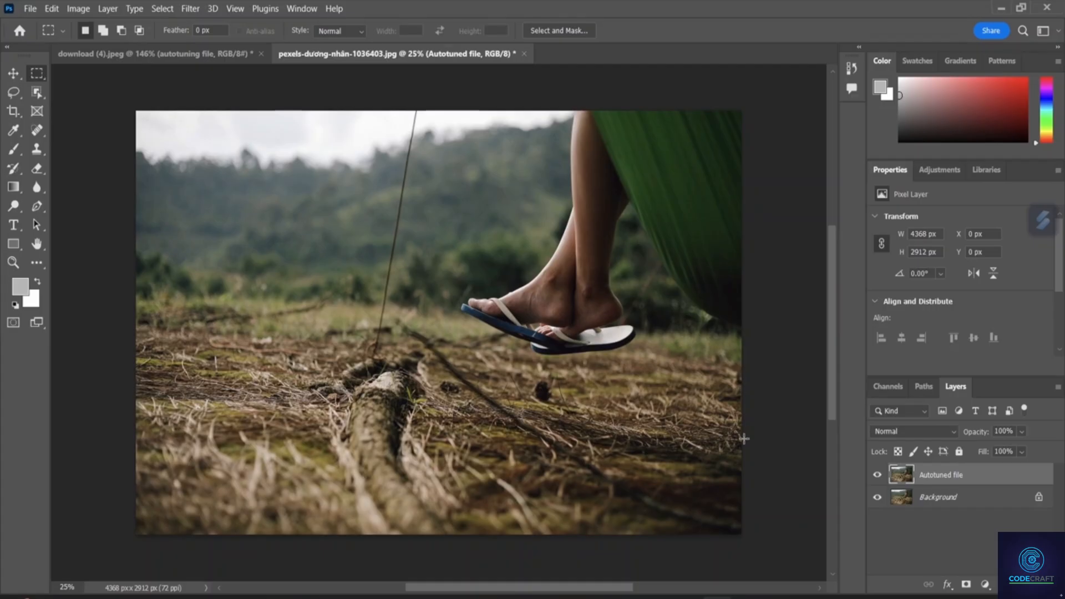
{"action": "left_click", "coordinate": [877, 476]}
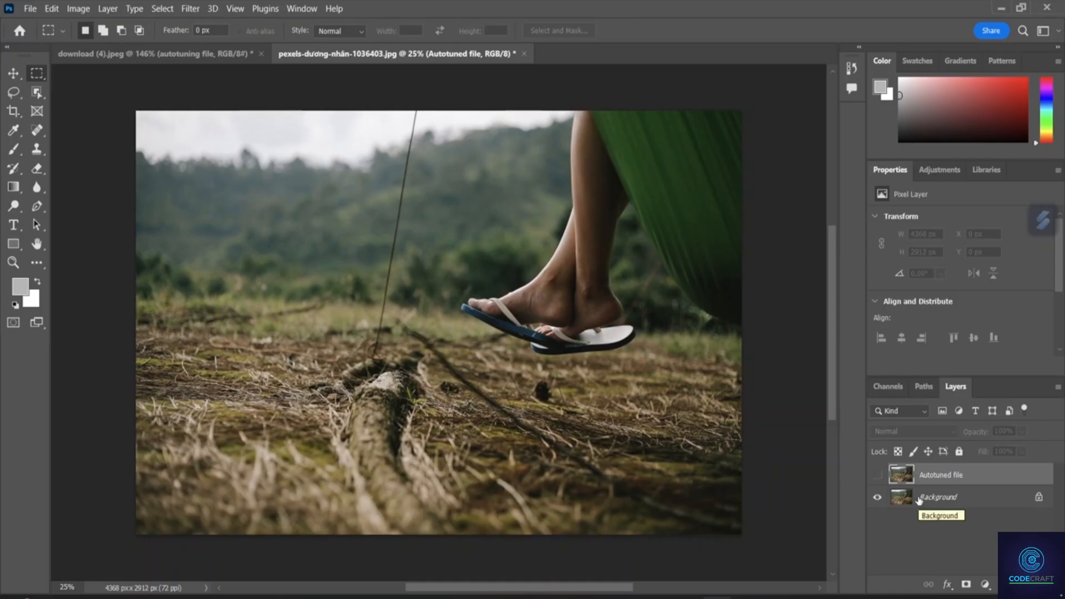
{"action": "left_click", "coordinate": [878, 475]}
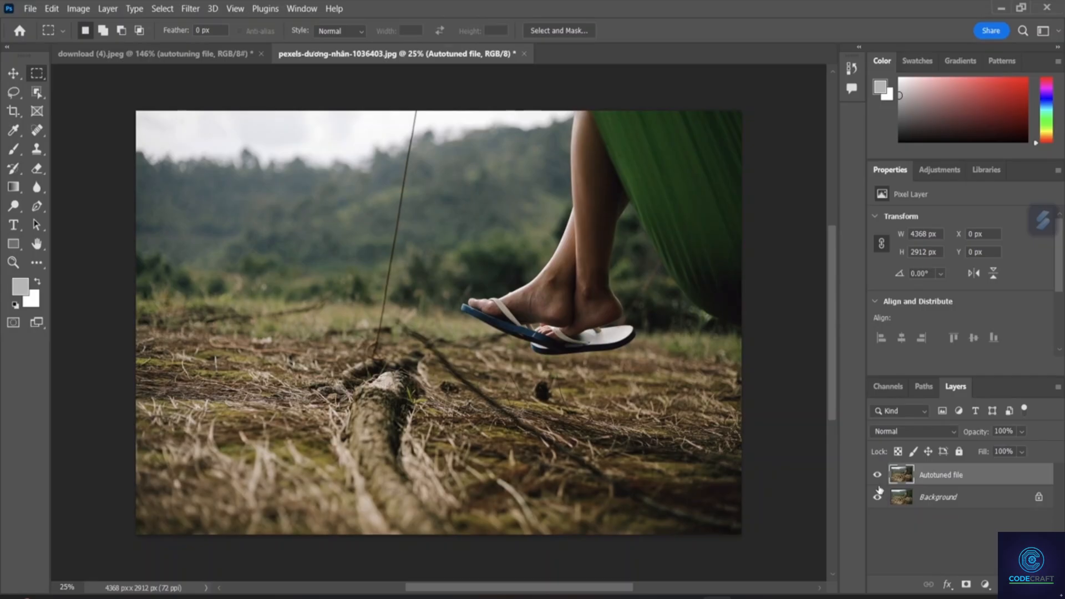
{"action": "left_click", "coordinate": [877, 497]}
{"action": "left_click", "coordinate": [879, 500]}
Hide the Autotuned file layer and duplicate the Background layer as "autocontrast file"
{"action": "left_click", "coordinate": [877, 476]}
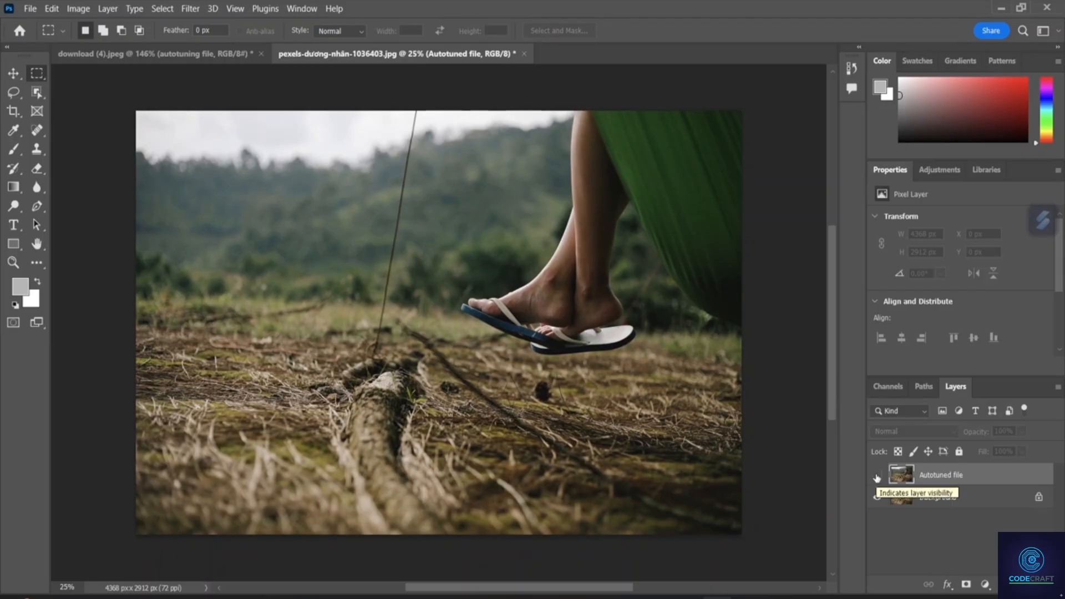
{"action": "left_click", "coordinate": [920, 502]}
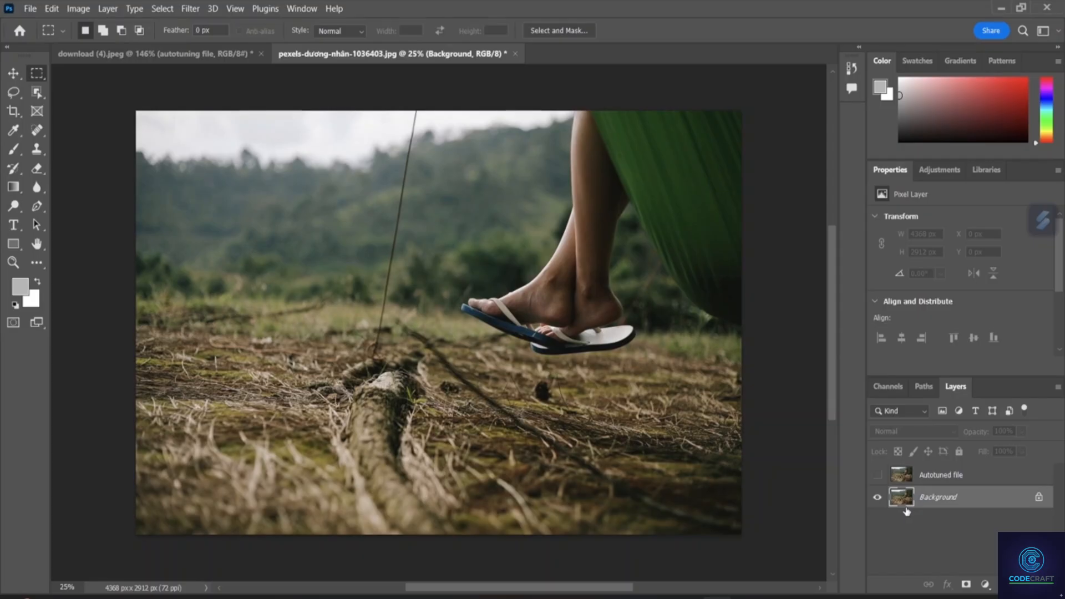
{"action": "right_click", "coordinate": [905, 500]}
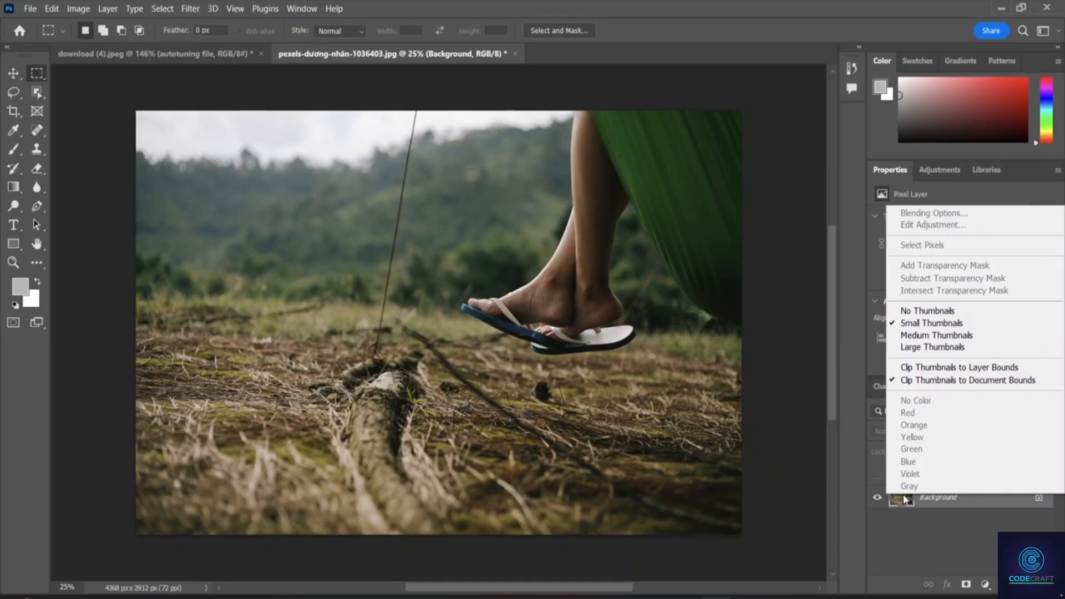
{"action": "left_click", "coordinate": [904, 497]}
{"action": "right_click", "coordinate": [916, 500]}
{"action": "left_click", "coordinate": [916, 501]}
{"action": "right_click", "coordinate": [916, 500]}
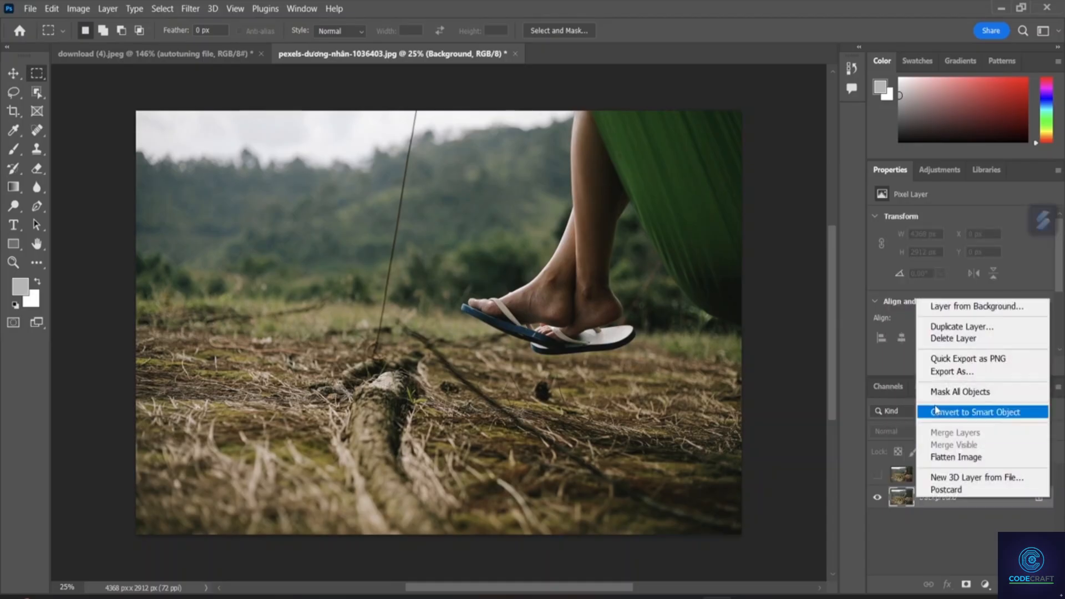
{"action": "left_click", "coordinate": [962, 327]}
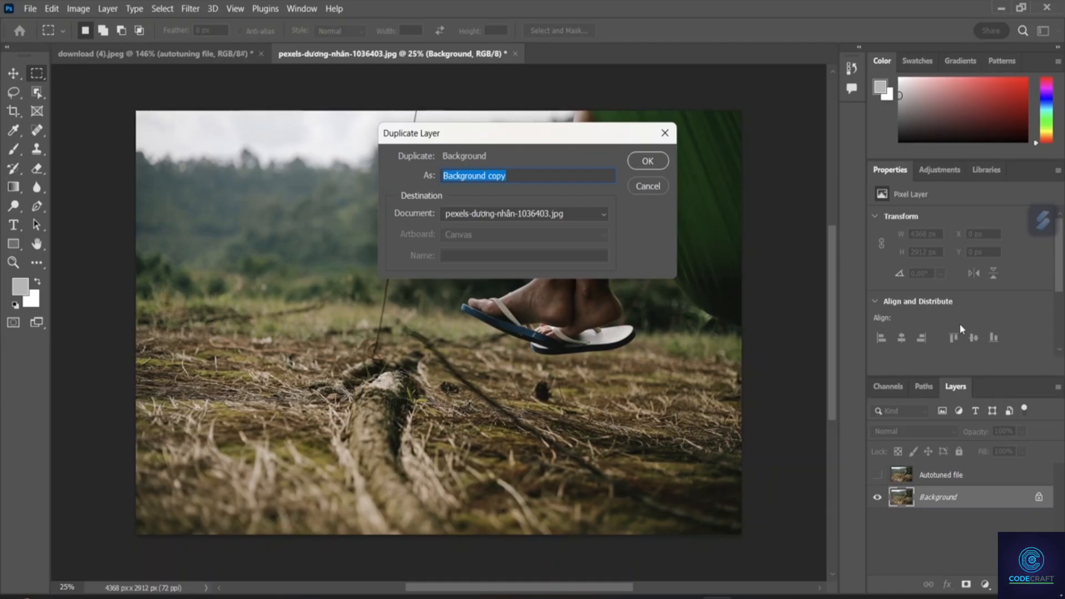
{"action": "key", "text": "BackSpace"}
{"action": "type", "text": "au"}
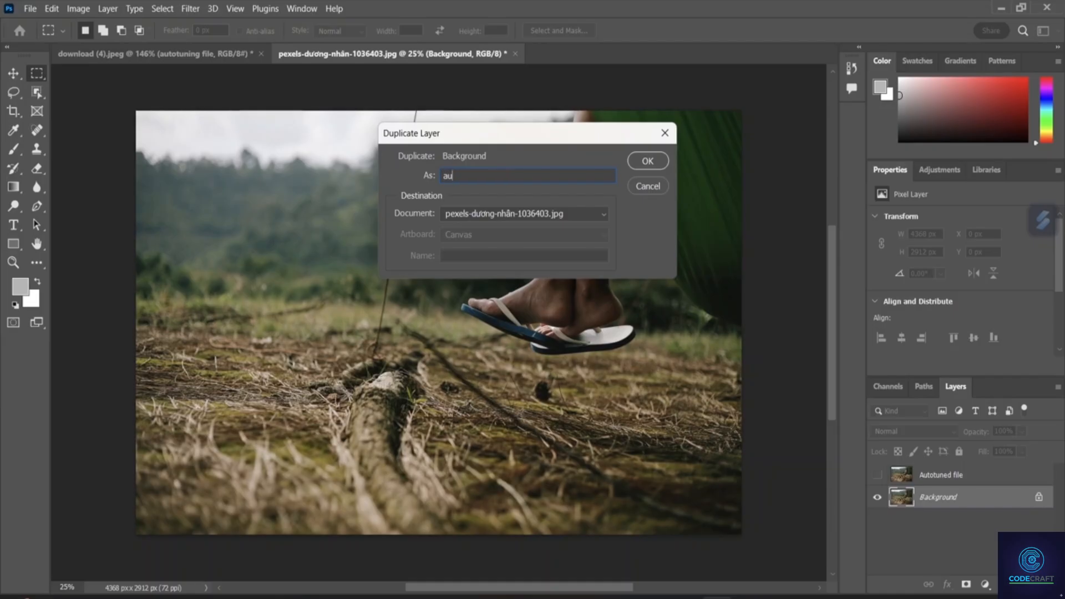
{"action": "type", "text": "tocontrast a"}
{"action": "key", "text": "BackSpace"}
{"action": "type", "text": "file"}
{"action": "left_click", "coordinate": [648, 161]}
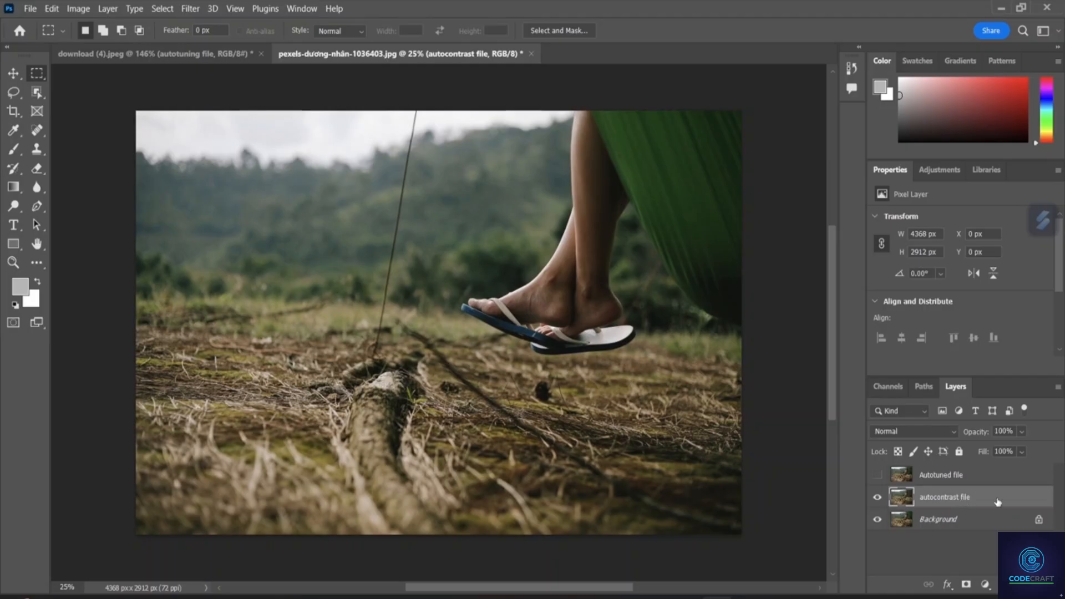
Apply Auto Contrast to the autocontrast file layer
{"action": "left_click", "coordinate": [79, 9]}
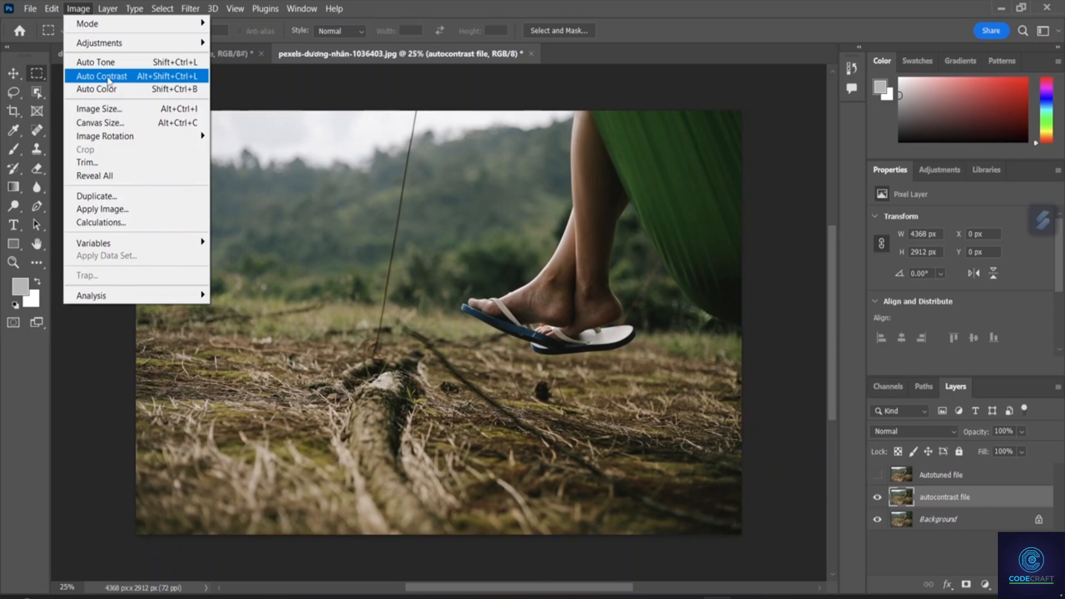
{"action": "left_click", "coordinate": [107, 77]}
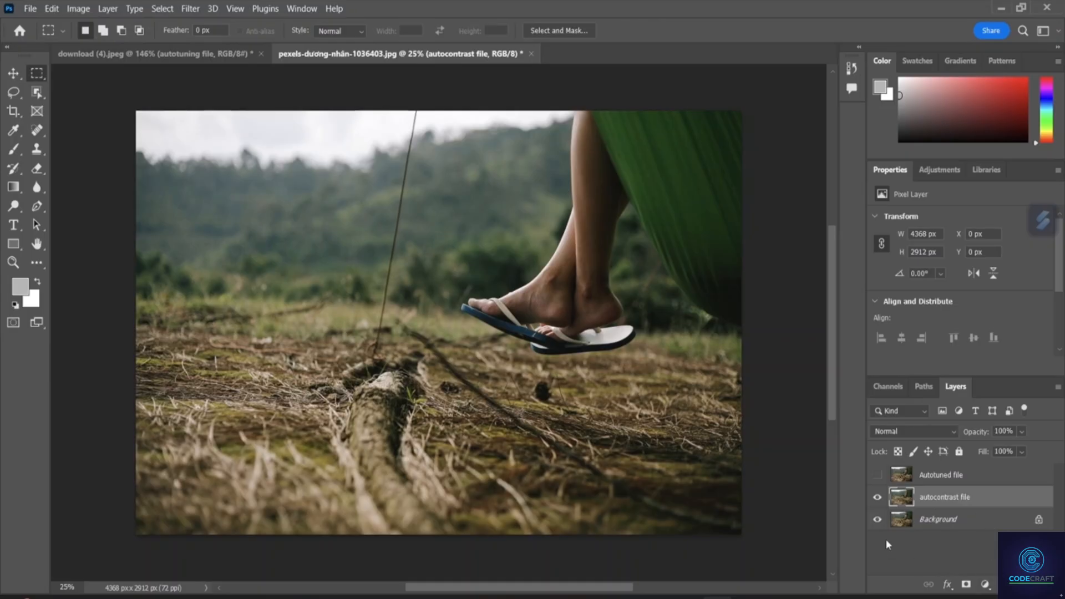
Compare the photo before and after Auto Contrast by repeatedly toggling the autocontrast file layer's visibility, leaving it shown
{"action": "left_click", "coordinate": [877, 498]}
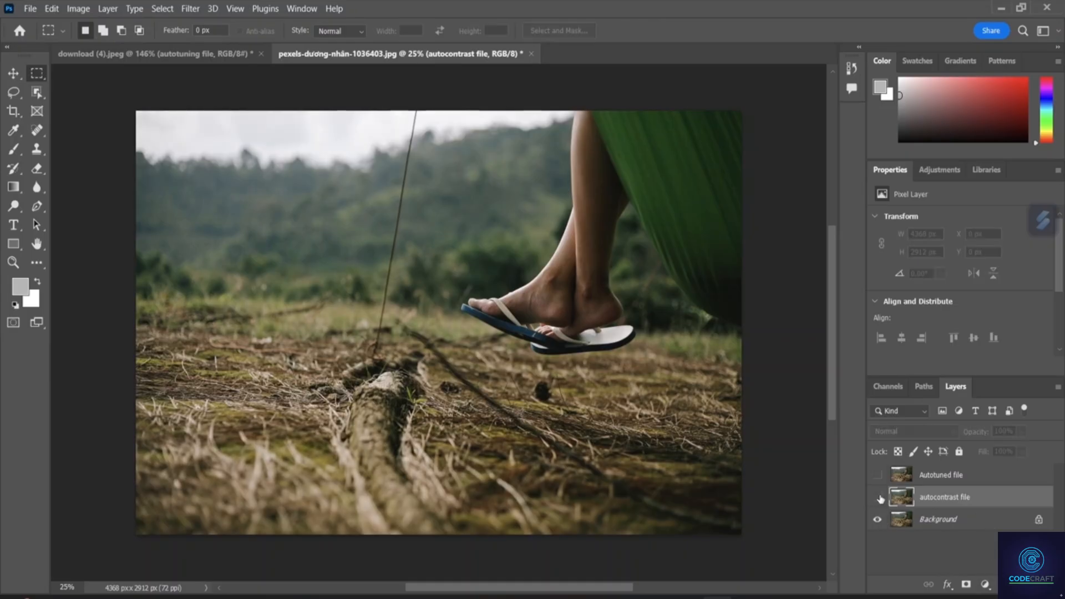
{"action": "left_click", "coordinate": [877, 498]}
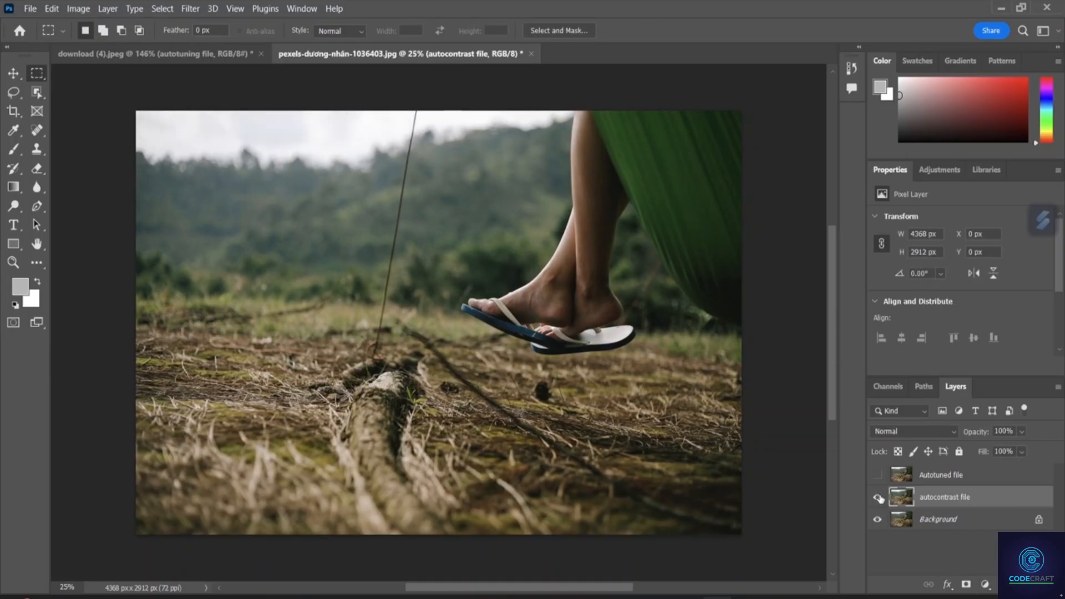
{"action": "left_click", "coordinate": [877, 498]}
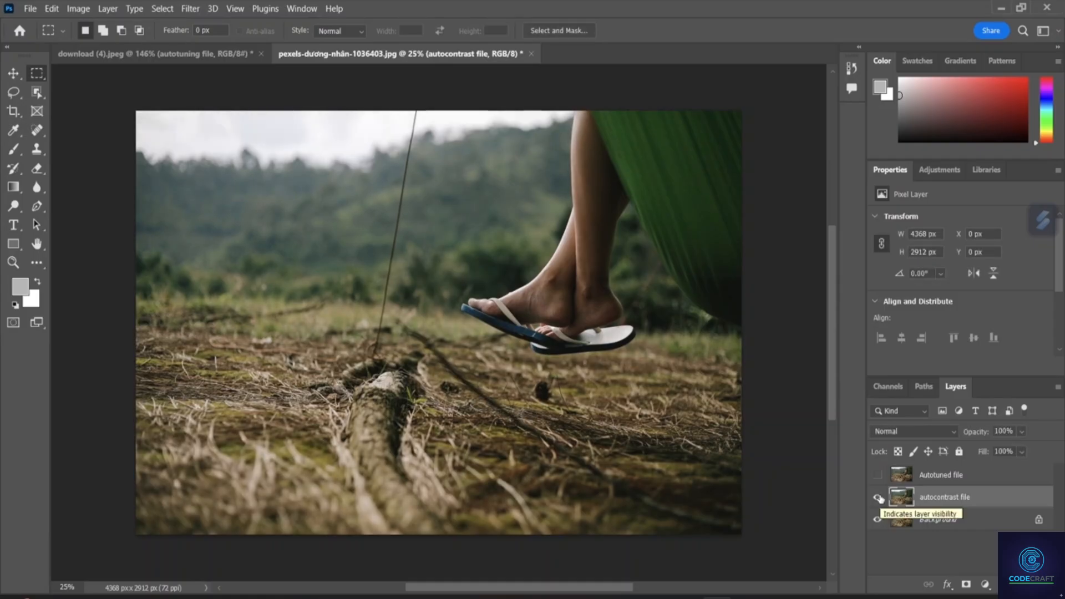
{"action": "left_click", "coordinate": [878, 498]}
{"action": "left_click", "coordinate": [878, 498]}
{"action": "left_click", "coordinate": [878, 498]}
{"action": "left_click", "coordinate": [878, 498]}
{"action": "left_click", "coordinate": [878, 498]}
{"action": "left_click", "coordinate": [878, 498]}
{"action": "left_click", "coordinate": [878, 499]}
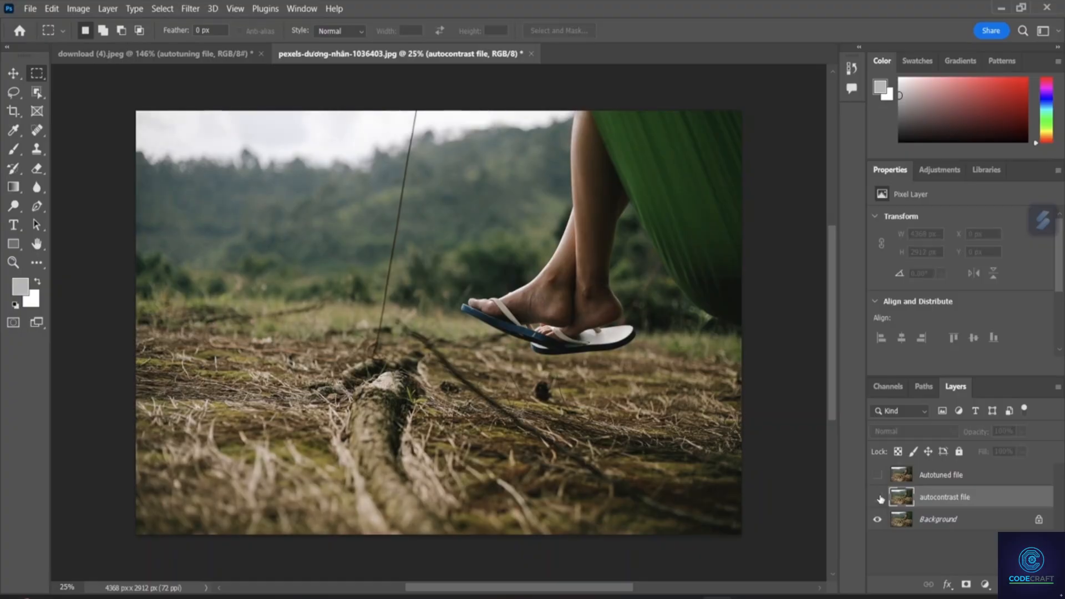
{"action": "left_click", "coordinate": [879, 499]}
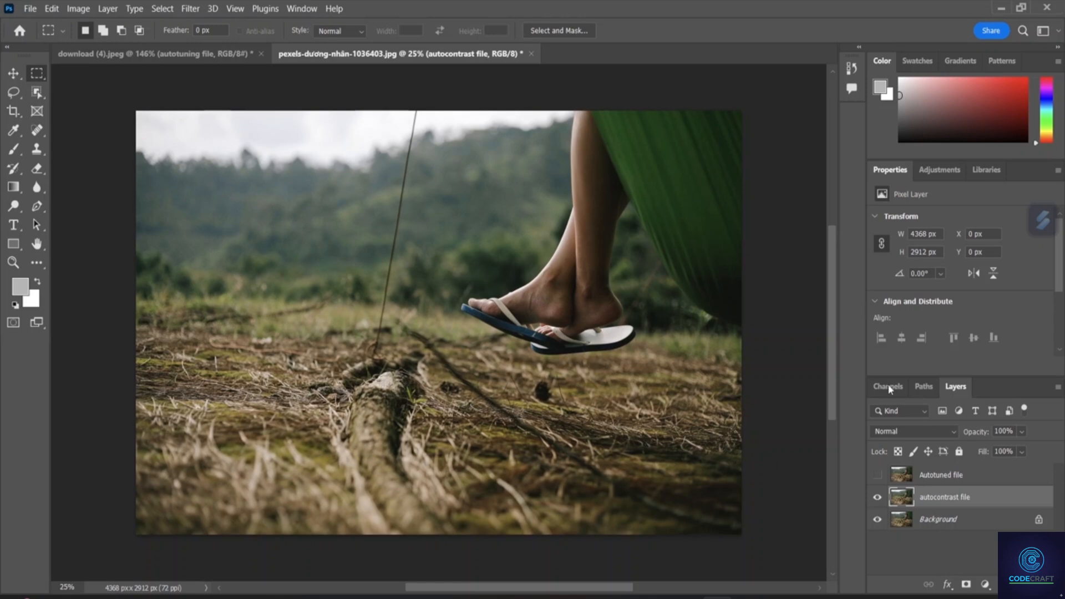
Duplicate the Background layer as "autocolour file"
{"action": "left_click", "coordinate": [921, 520]}
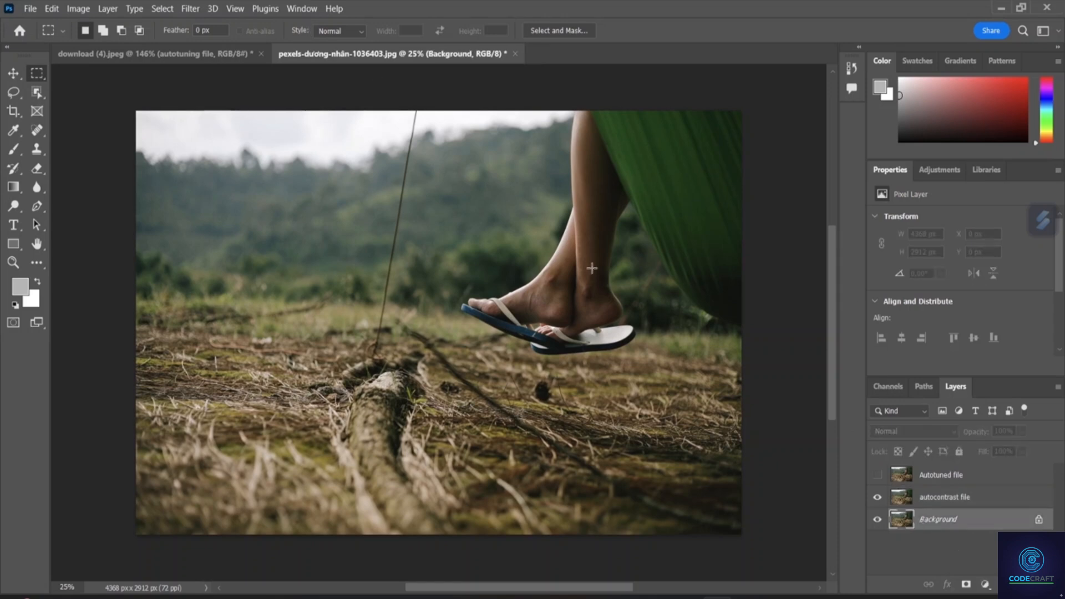
{"action": "left_click", "coordinate": [77, 9]}
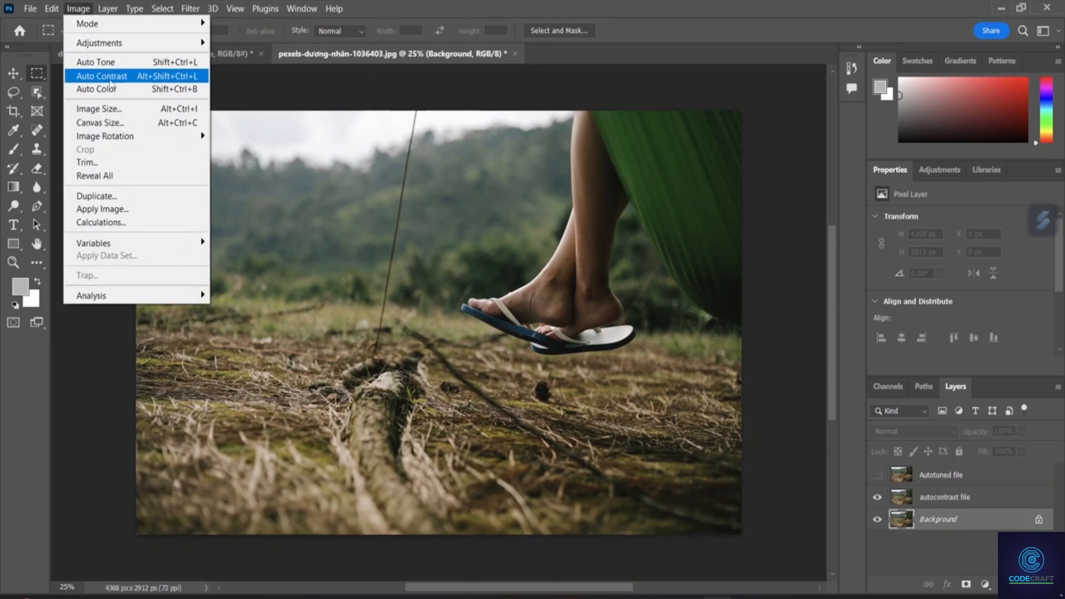
{"action": "left_click", "coordinate": [917, 545]}
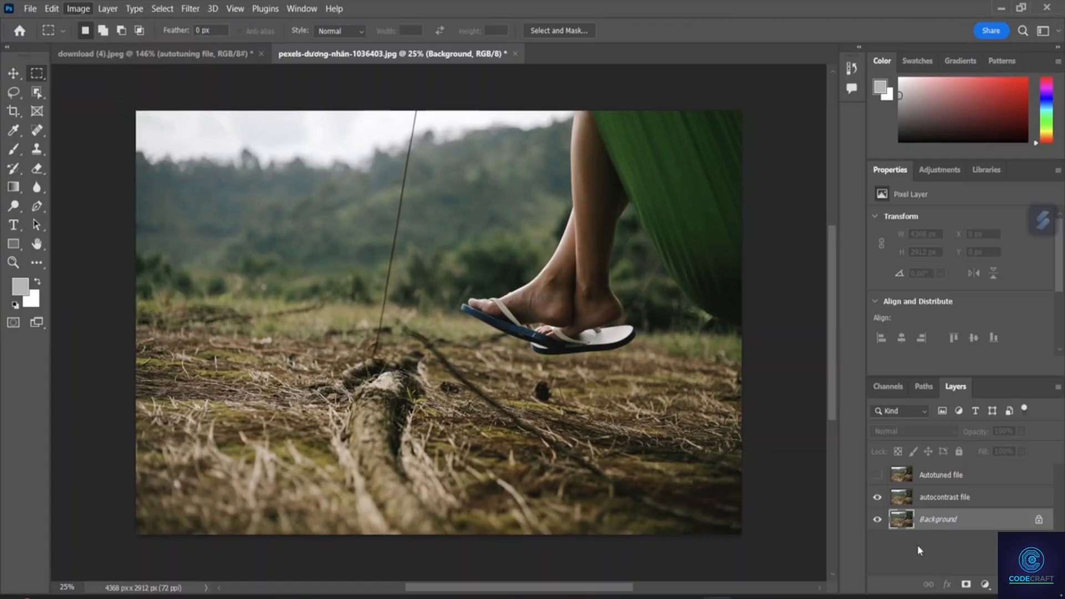
{"action": "left_click", "coordinate": [907, 522]}
{"action": "right_click", "coordinate": [907, 521]}
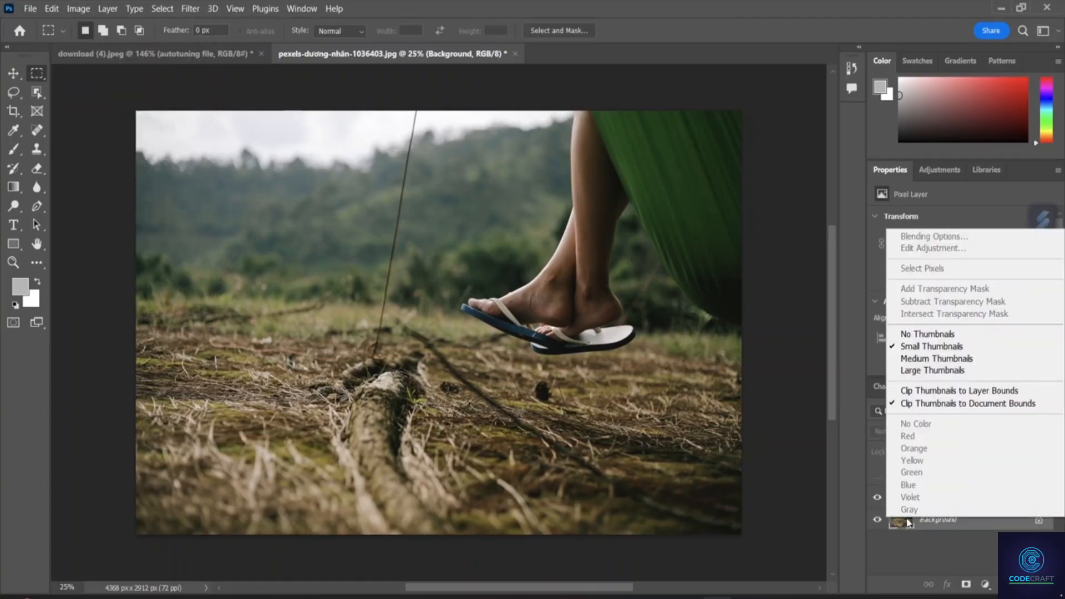
{"action": "left_click", "coordinate": [897, 534]}
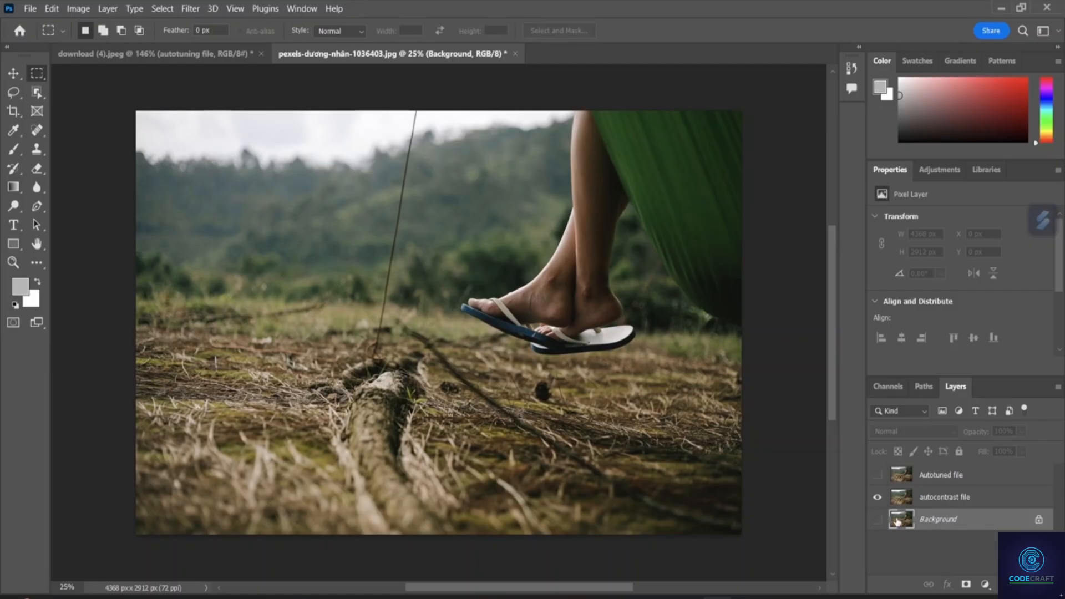
{"action": "left_click", "coordinate": [877, 519]}
{"action": "right_click", "coordinate": [900, 521]}
{"action": "left_click", "coordinate": [922, 519]}
{"action": "right_click", "coordinate": [933, 515]}
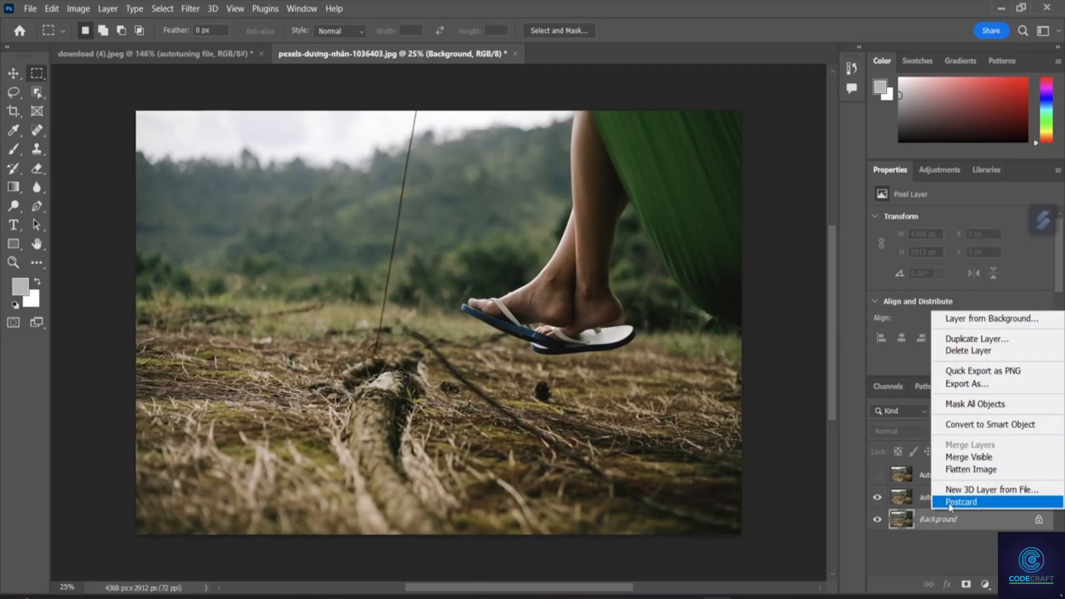
{"action": "left_click", "coordinate": [997, 339]}
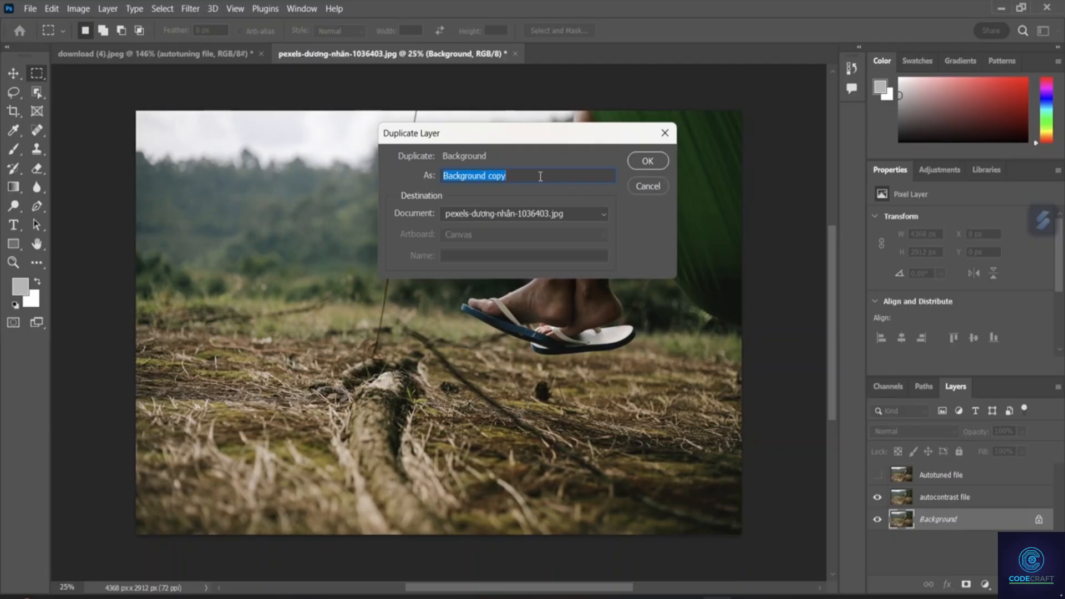
{"action": "key", "text": "BackSpace"}
{"action": "type", "text": "au"}
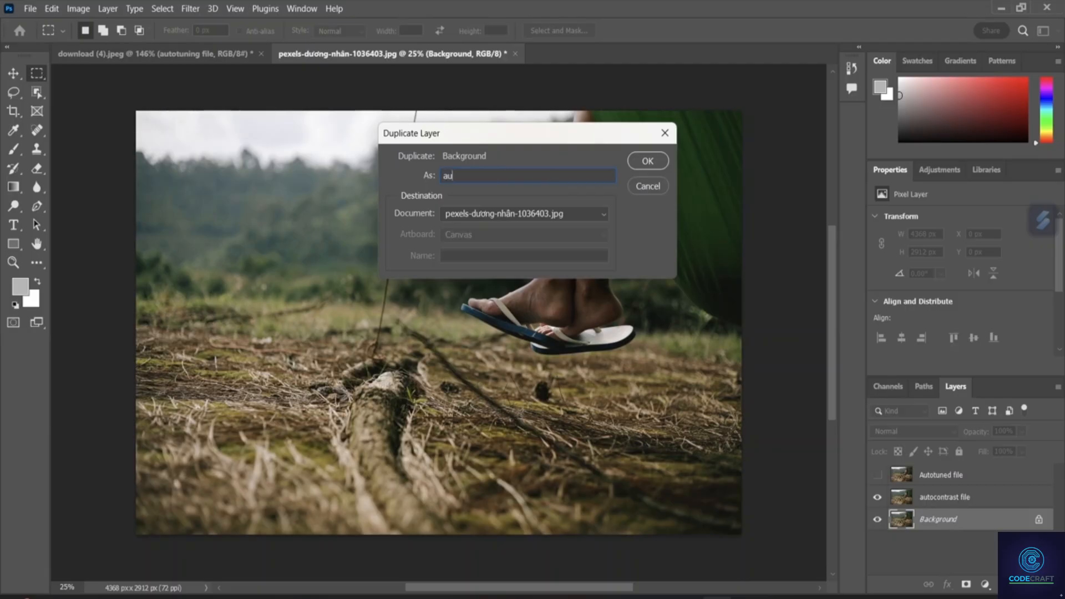
{"action": "type", "text": "tocolour file"}
{"action": "left_click", "coordinate": [642, 166]}
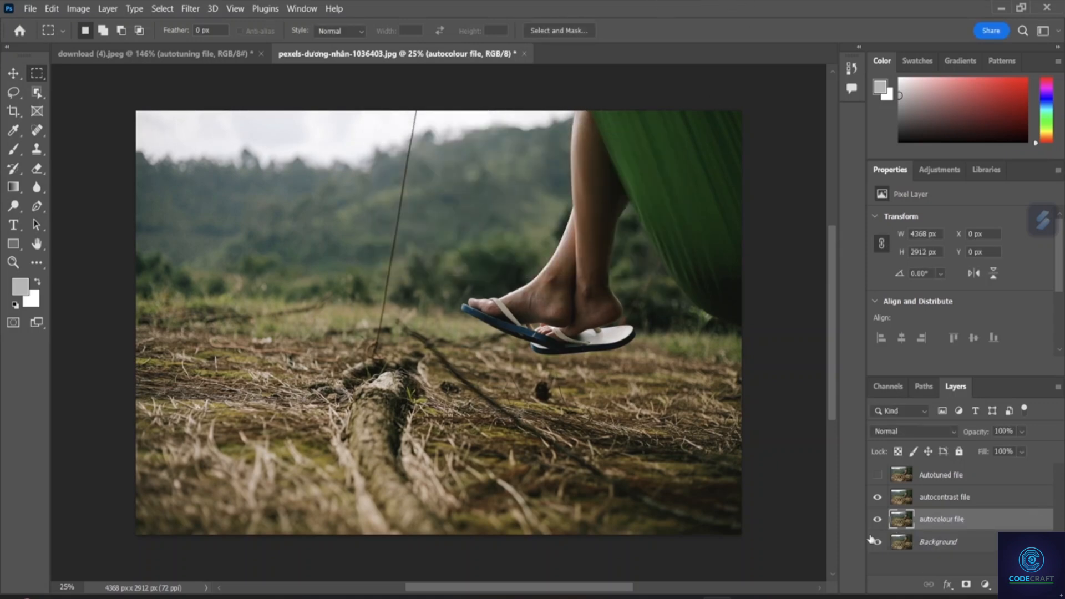
Hide the autocontrast file layer and apply Auto Color to the autocolour file layer
{"action": "left_click", "coordinate": [878, 497]}
{"action": "left_click", "coordinate": [81, 9]}
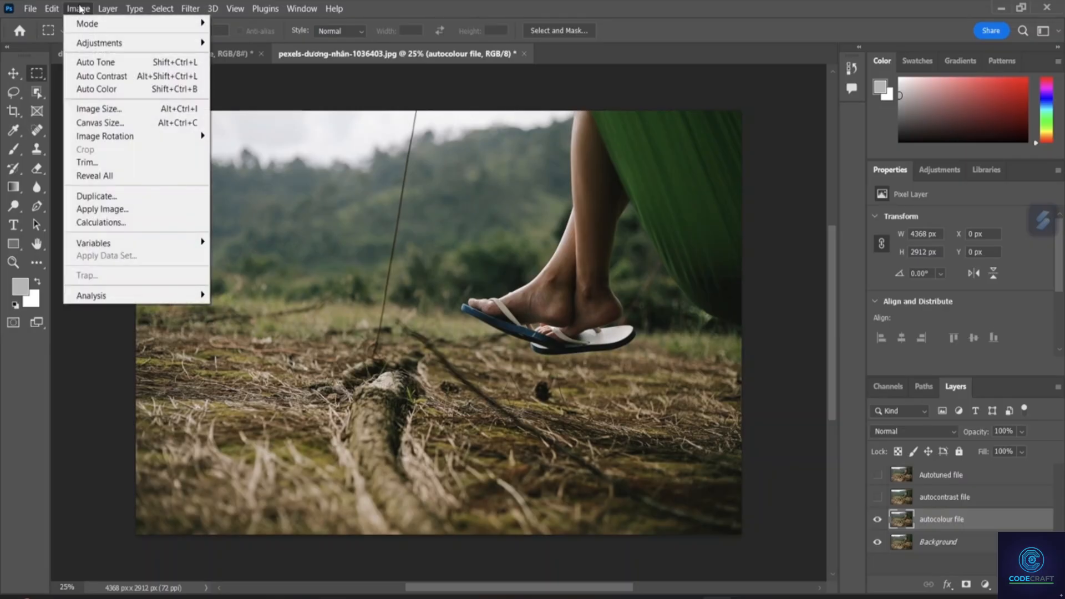
{"action": "left_click", "coordinate": [113, 93]}
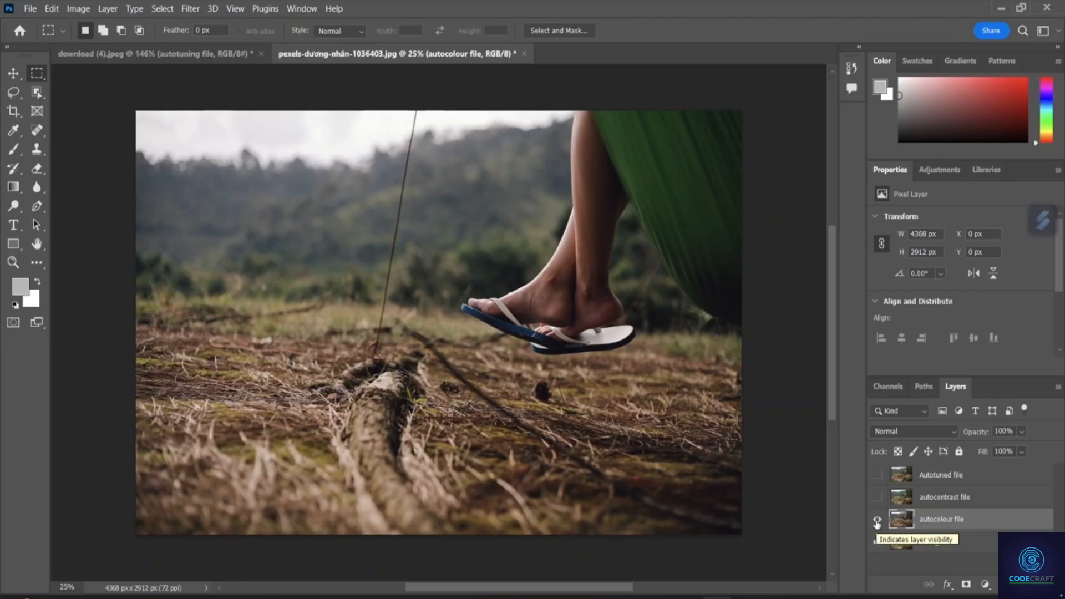
Compare the Auto Color, Auto Contrast and Auto Tone results by toggling the visibility of the three corrected layers
{"action": "left_click", "coordinate": [877, 521]}
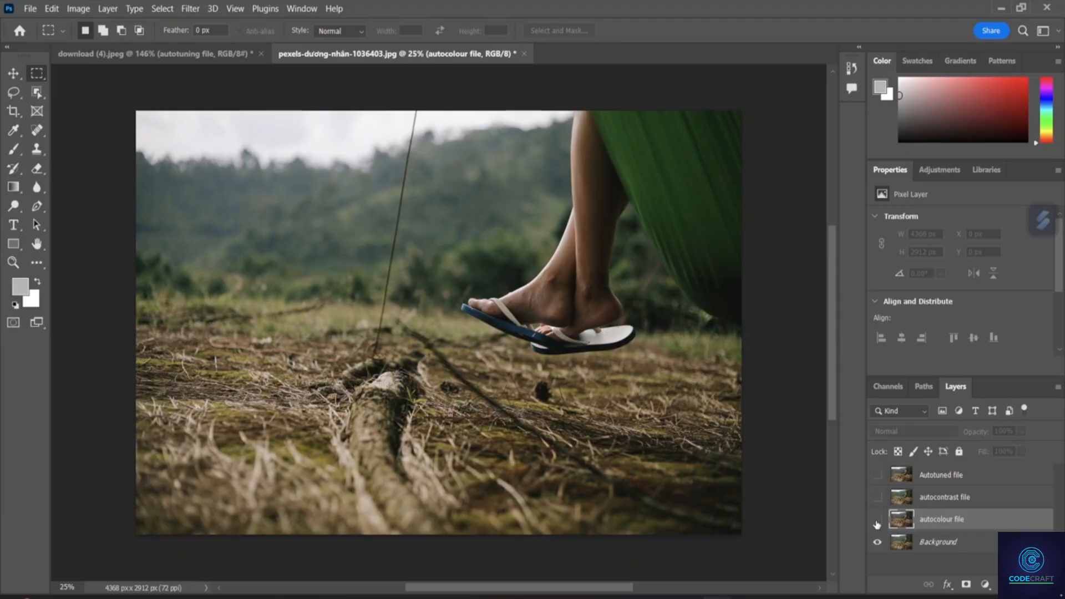
{"action": "left_click", "coordinate": [877, 523]}
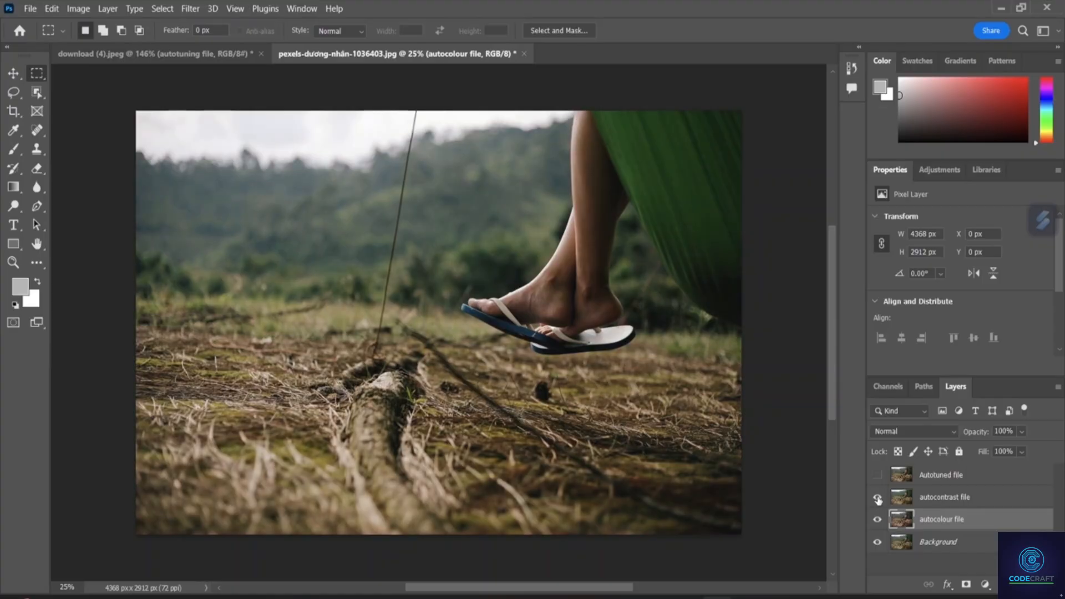
{"action": "left_click", "coordinate": [878, 476]}
{"action": "left_click", "coordinate": [877, 498]}
{"action": "left_click", "coordinate": [877, 475]}
{"action": "left_click", "coordinate": [877, 476]}
{"action": "left_click", "coordinate": [877, 498]}
{"action": "left_click", "coordinate": [877, 519]}
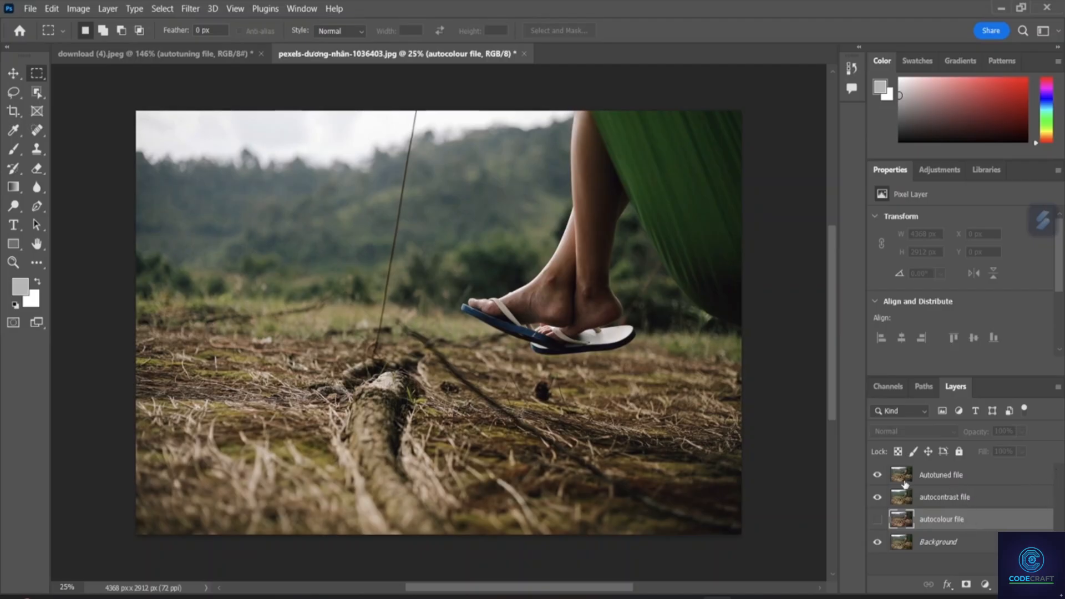
Hide the autocontrast file and Autotuned file layers and move the Autotuned file layer directly above the Background
{"action": "left_click", "coordinate": [877, 497]}
{"action": "left_click", "coordinate": [877, 475]}
{"action": "left_click_drag", "start_coordinate": [943, 478], "coordinate": [946, 502]}
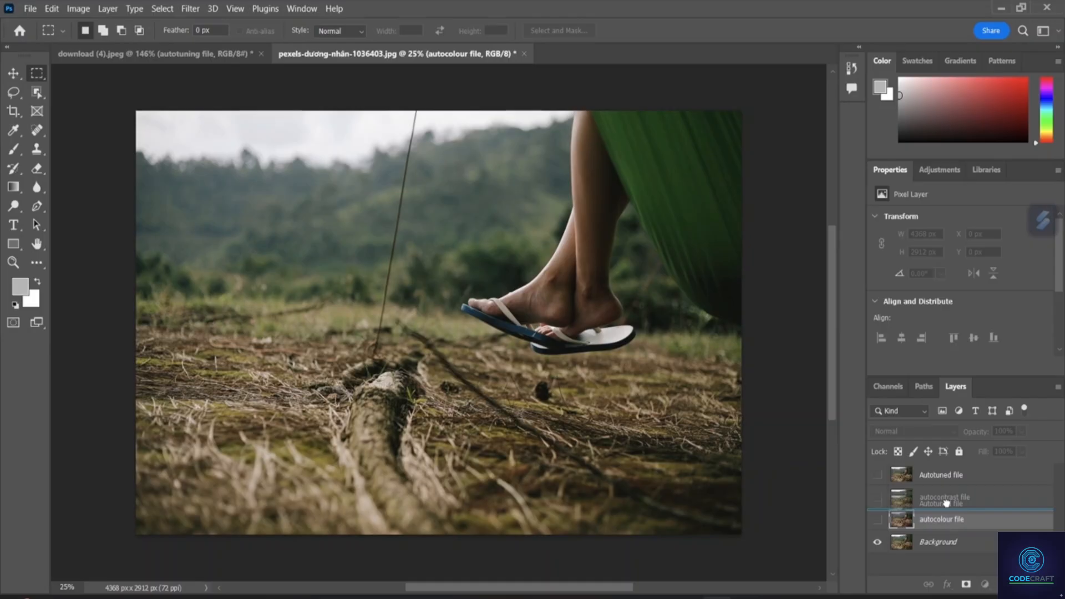
{"action": "left_click_drag", "start_coordinate": [947, 503], "coordinate": [950, 522]}
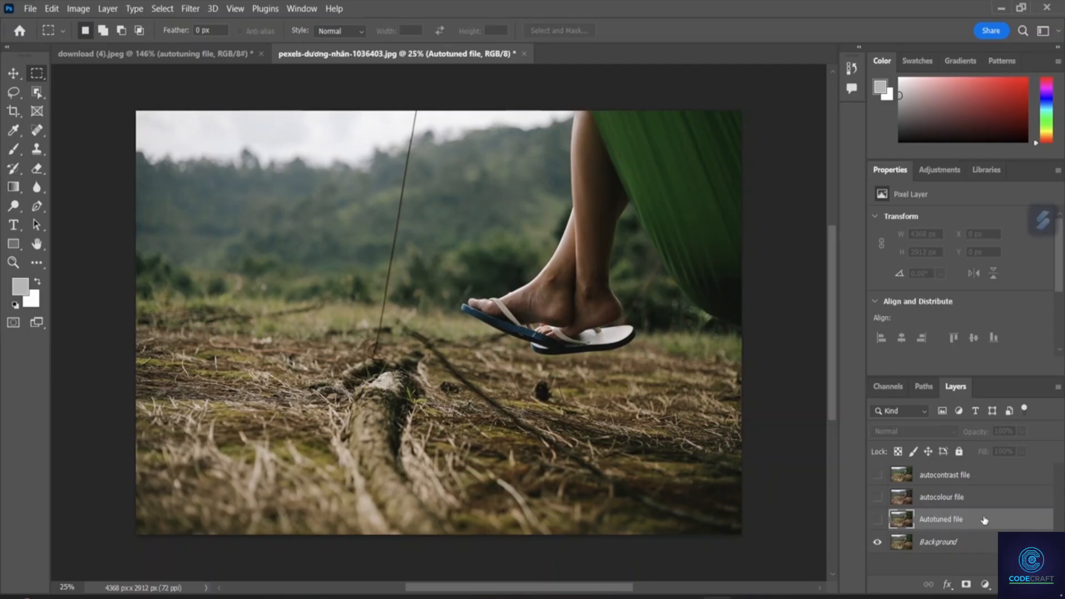
Show all three corrected layers and move the Autotuned file layer to the top of the layer stack
{"action": "left_click", "coordinate": [877, 476]}
{"action": "left_click", "coordinate": [878, 520]}
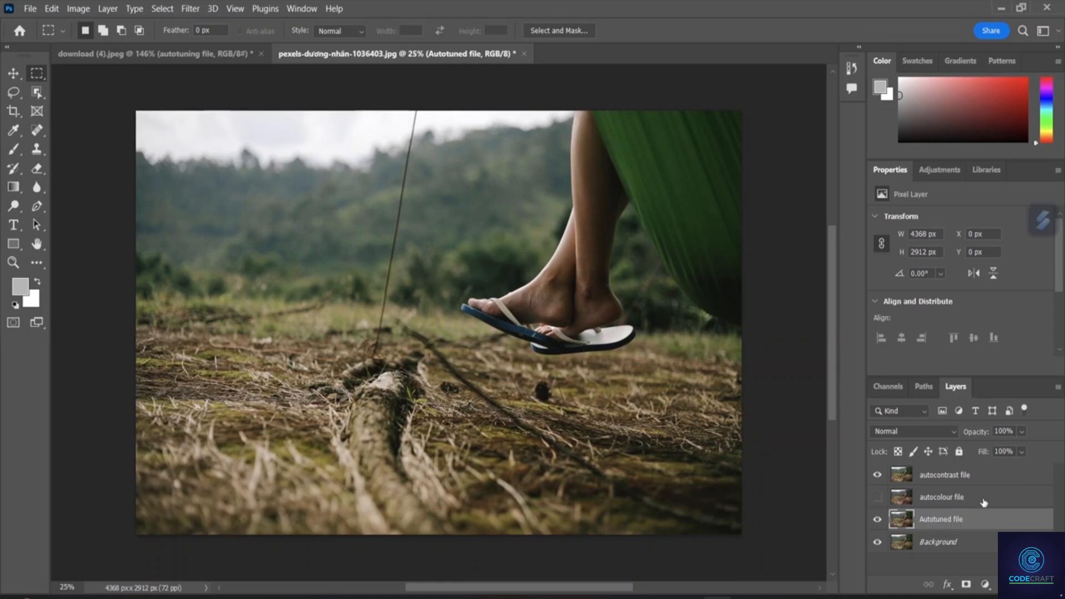
{"action": "left_click", "coordinate": [878, 497]}
{"action": "left_click_drag", "start_coordinate": [952, 520], "coordinate": [942, 472]}
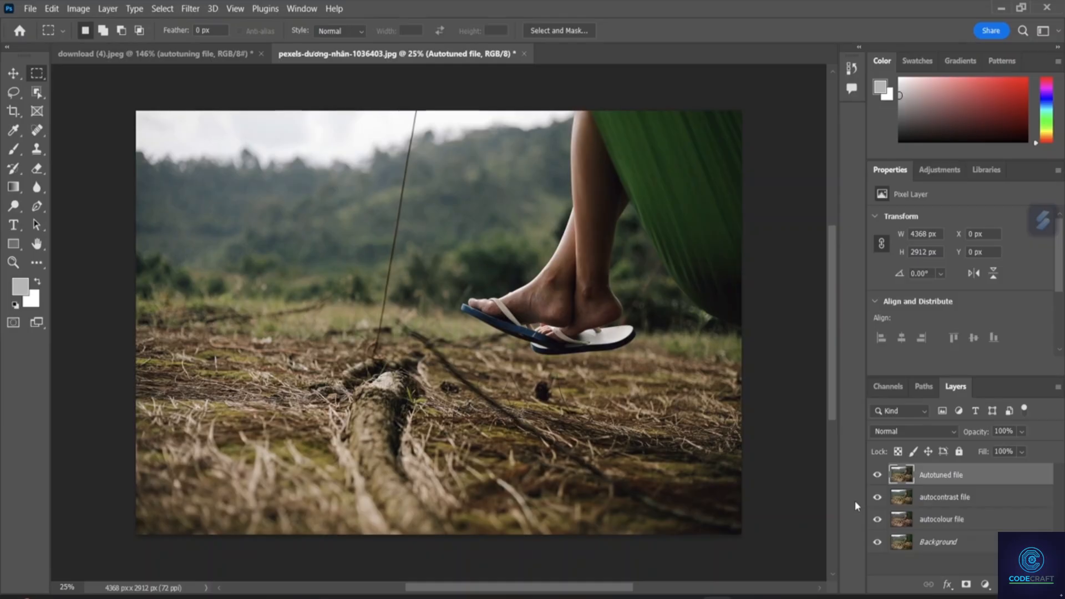
Hide the autocontrast file and Autotuned file layers and move the autocolour file layer to the top of the stack
{"action": "left_click", "coordinate": [926, 518]}
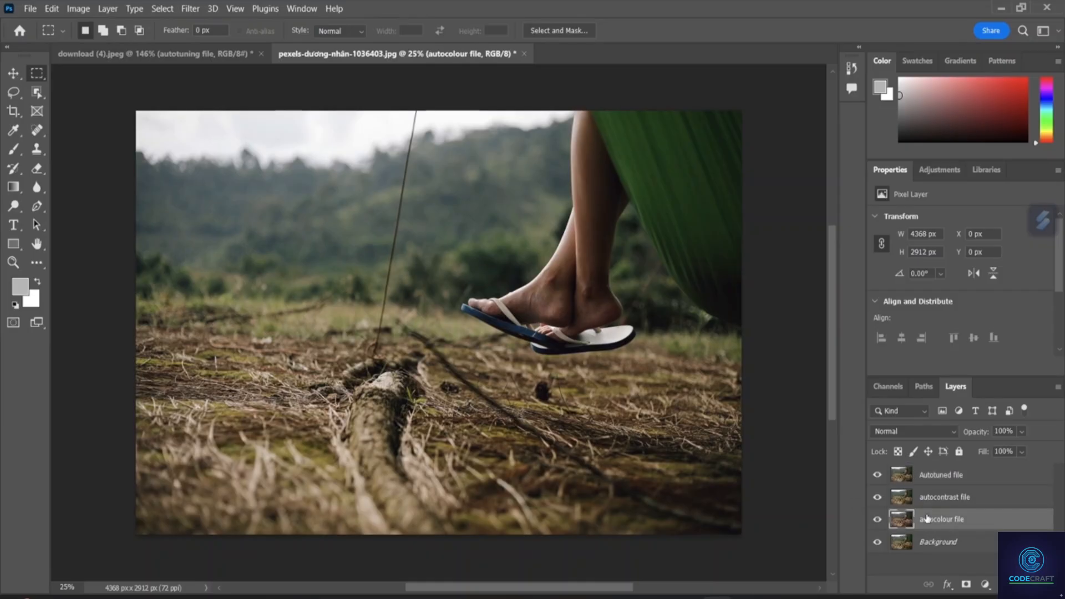
{"action": "left_click", "coordinate": [877, 497]}
{"action": "left_click", "coordinate": [877, 475]}
{"action": "left_click_drag", "start_coordinate": [952, 522], "coordinate": [940, 473]}
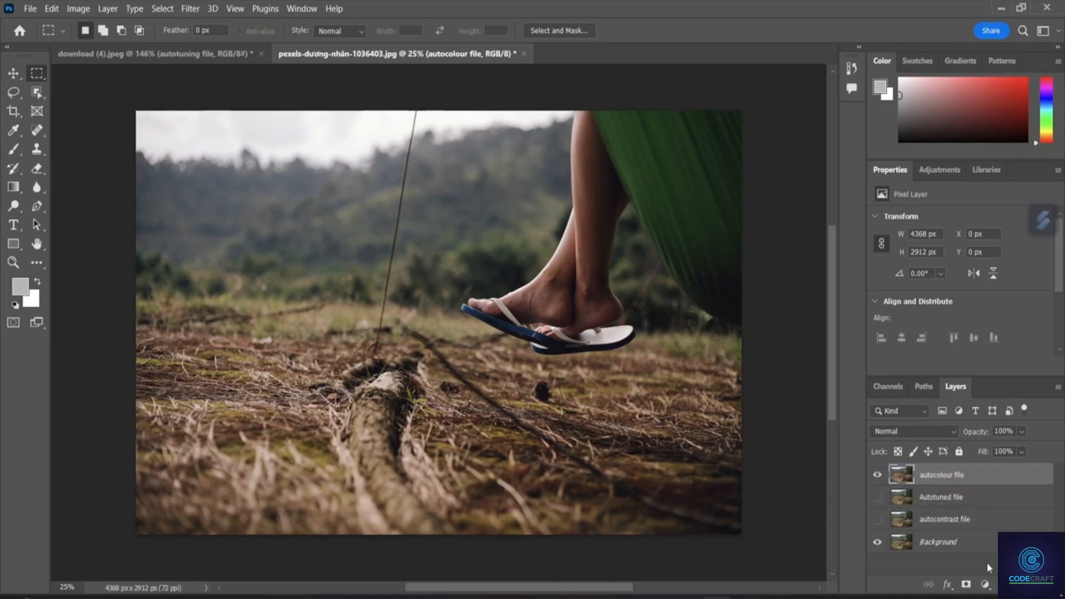
Show the Autotuned file and autocontrast file layers and hide the autocolour file layer to compare the corrections
{"action": "left_click", "coordinate": [877, 497]}
{"action": "left_click", "coordinate": [877, 519]}
{"action": "left_click", "coordinate": [877, 475]}
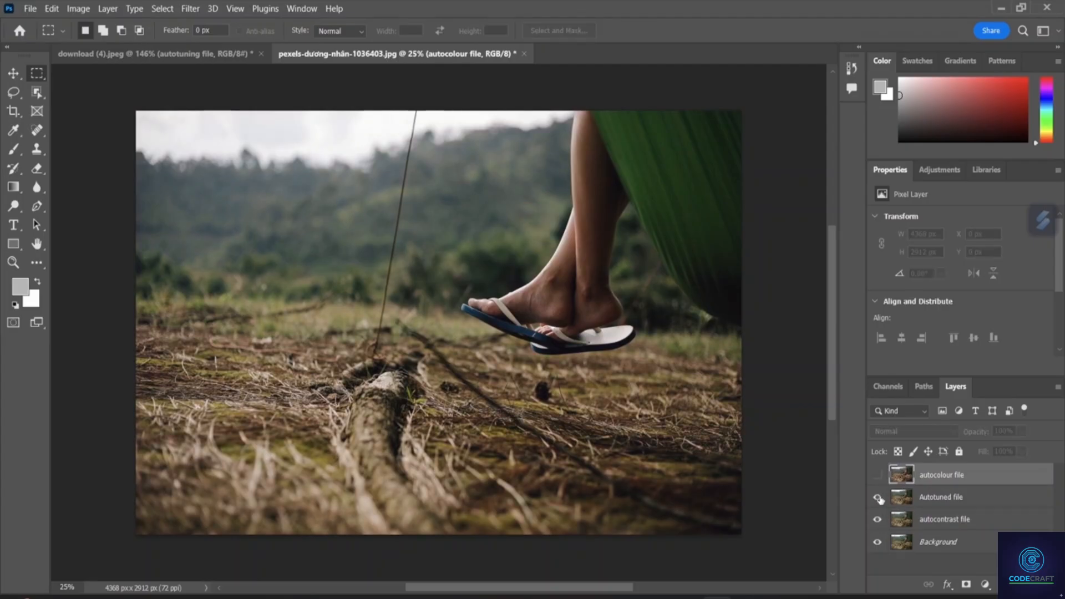
Hide the Autotuned file and autocontrast file layers and try to move the Background above the autocontrast file layer
{"action": "left_click", "coordinate": [877, 497]}
{"action": "left_click", "coordinate": [877, 519]}
{"action": "left_click_drag", "start_coordinate": [954, 544], "coordinate": [952, 517]}
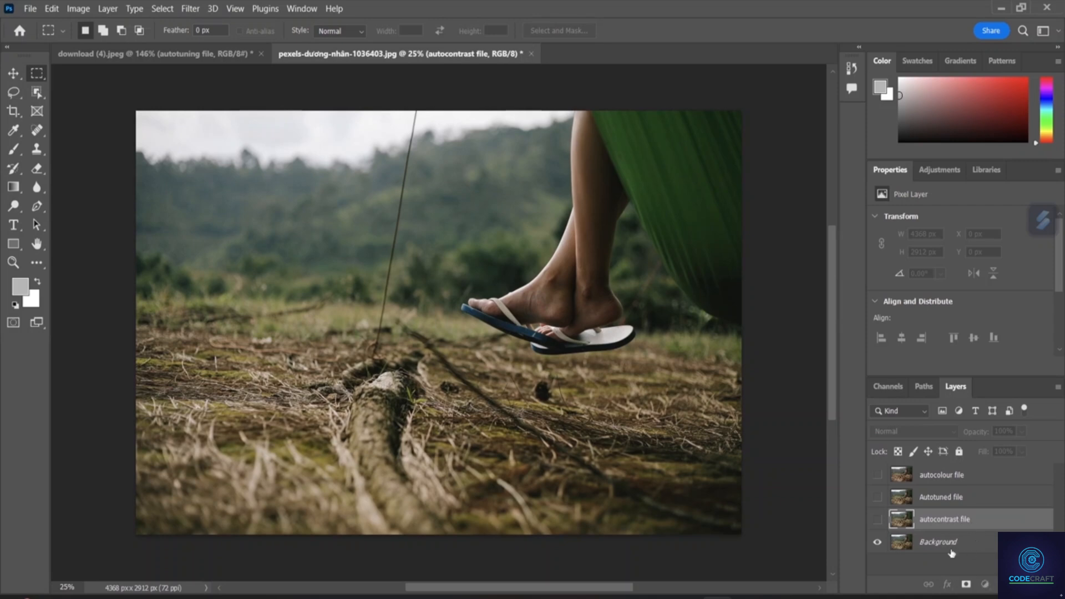
Unlock the Background to make it a regular layer, and lock all of that layer's properties
{"action": "left_click", "coordinate": [954, 548]}
{"action": "left_click", "coordinate": [1045, 542]}
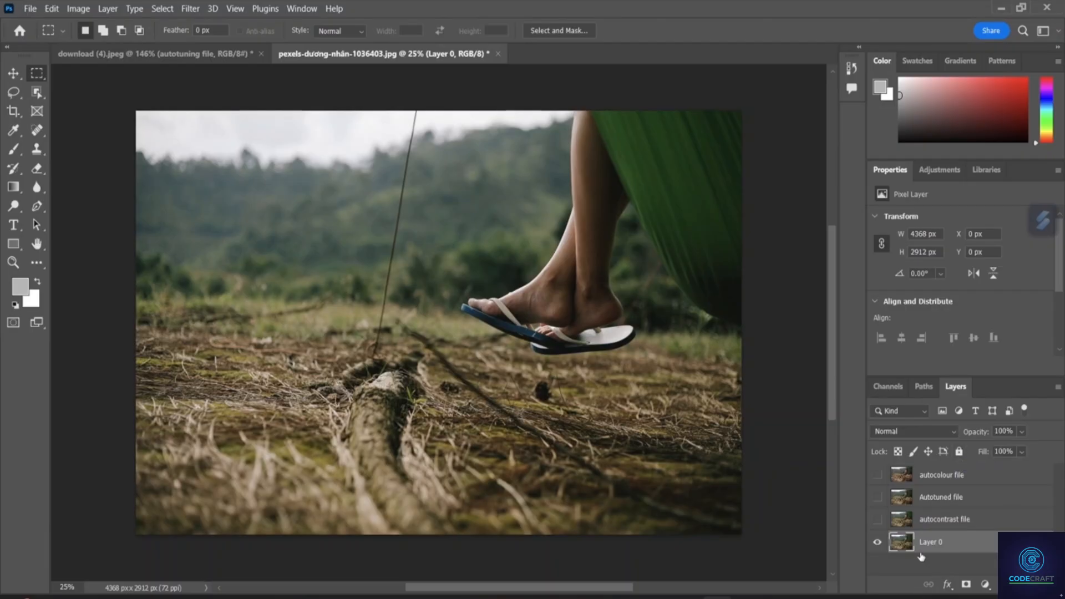
{"action": "left_click", "coordinate": [959, 452]}
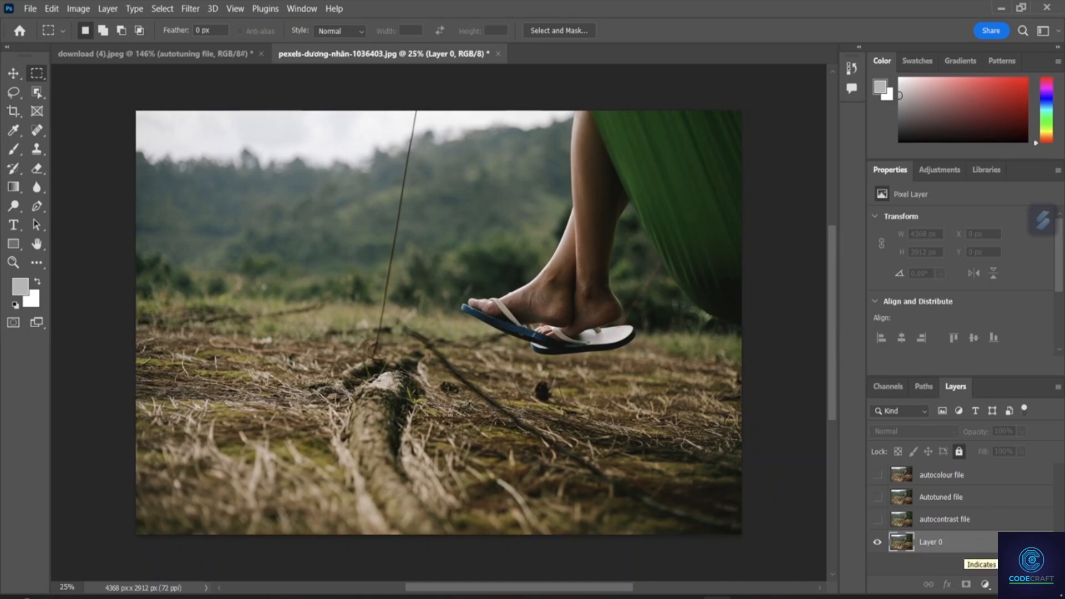
Rename the bottom layer as 1st layer
{"action": "double_click", "coordinate": [938, 543]}
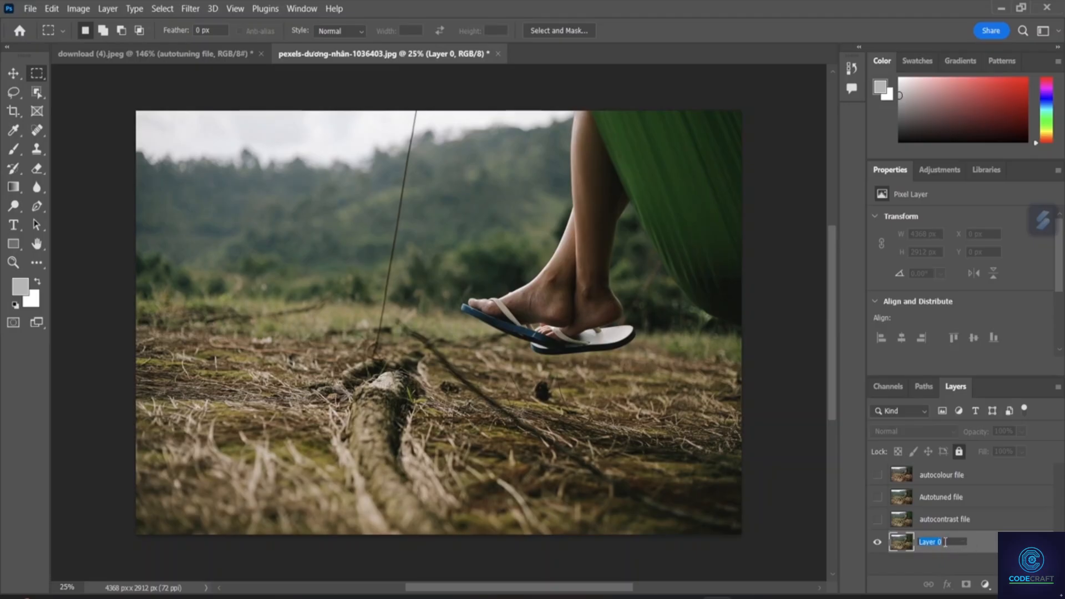
{"action": "key", "text": "BackSpace"}
{"action": "type", "text": "1"}
{"action": "type", "text": "layer"}
{"action": "key", "text": "BackSpace"}
{"action": "key", "text": "BackSpace"}
{"action": "key", "text": "BackSpace"}
{"action": "type", "text": "aye"}
{"action": "left_click", "coordinate": [975, 563]}
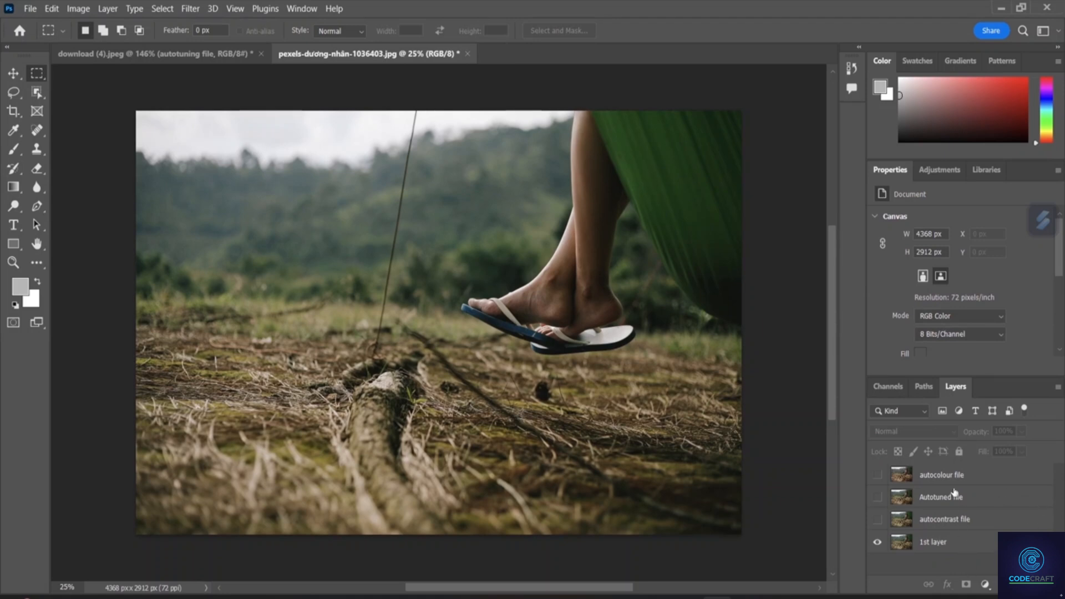
Lock all properties of the autocontrast file layer and unlock it again
{"action": "left_click", "coordinate": [958, 520]}
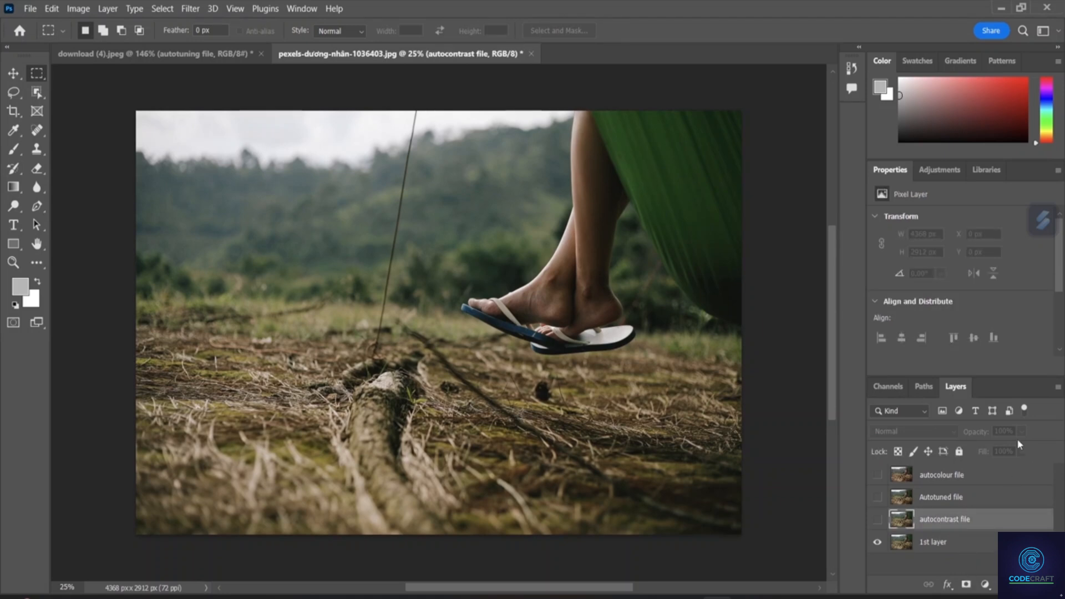
{"action": "left_click", "coordinate": [958, 451]}
{"action": "left_click", "coordinate": [1040, 520]}
Show the autocontrast file, Autotuned file and autocolour file layers
{"action": "left_click", "coordinate": [877, 520]}
{"action": "left_click", "coordinate": [877, 497]}
{"action": "left_click", "coordinate": [878, 474]}
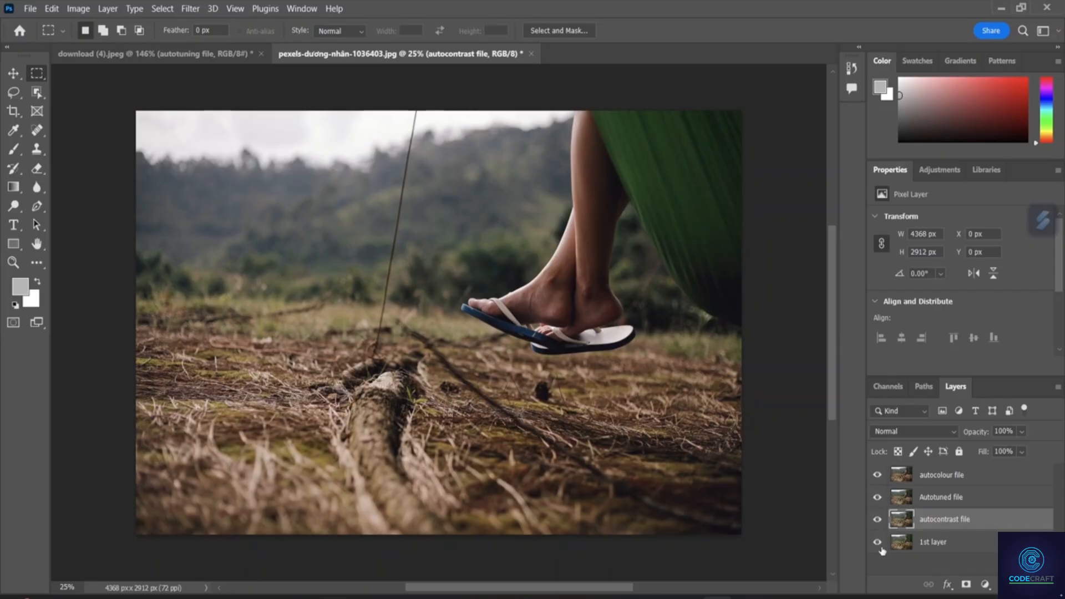
Hide the three corrected layers to compare with the original photo, and show all three again
{"action": "left_click", "coordinate": [877, 475]}
{"action": "left_click", "coordinate": [876, 498]}
{"action": "left_click", "coordinate": [877, 520]}
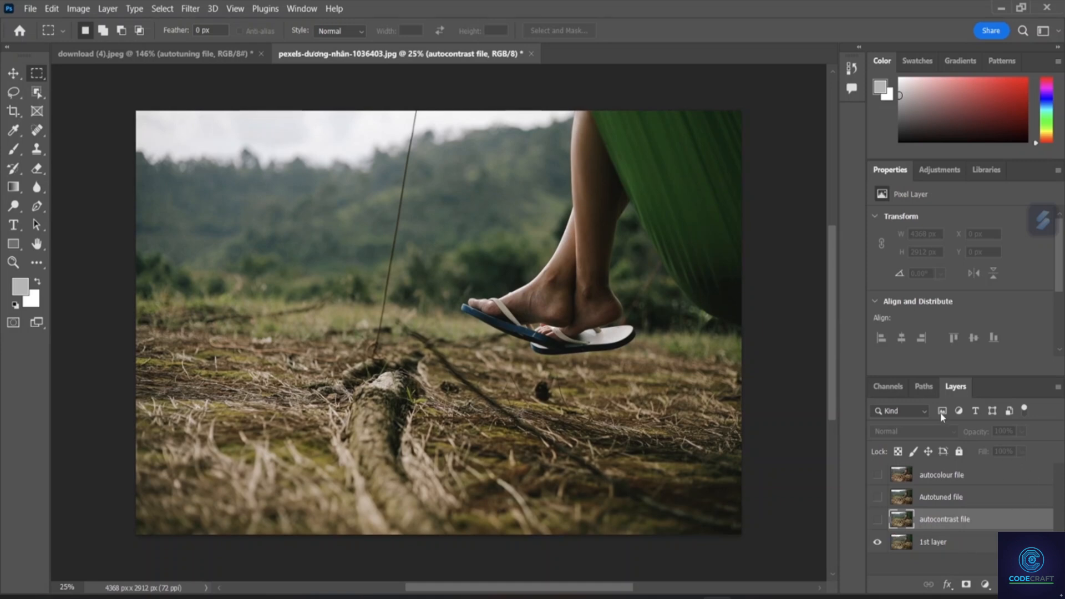
{"action": "left_click", "coordinate": [878, 520]}
{"action": "left_click", "coordinate": [877, 497]}
{"action": "left_click", "coordinate": [878, 475]}
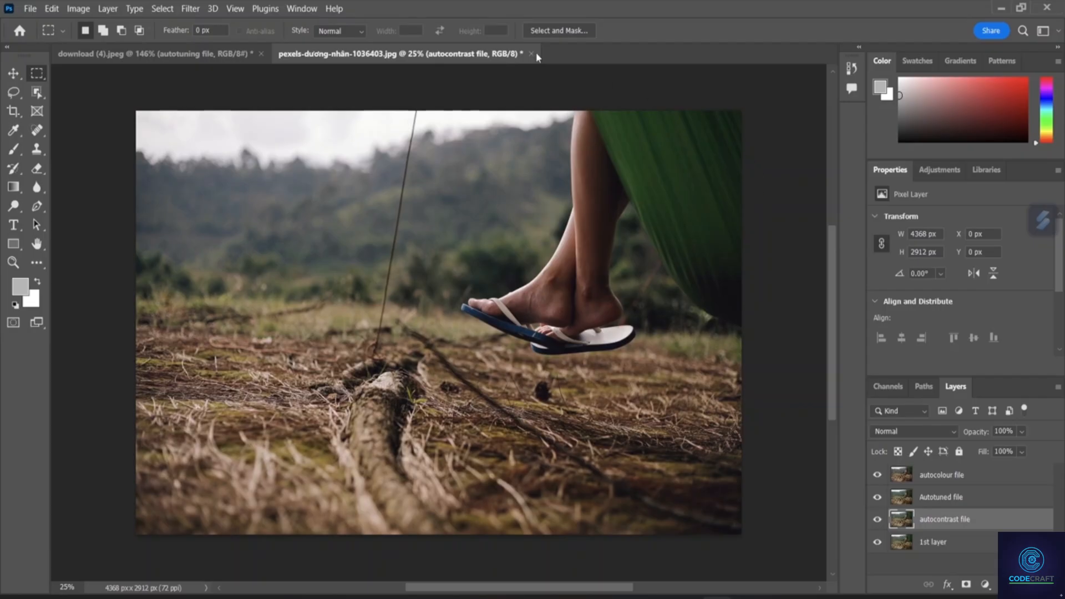
Save the layered photo on the computer in the Downloads folder as a Photoshop PSD file with Maximize Compatibility on
{"action": "left_click", "coordinate": [31, 9]}
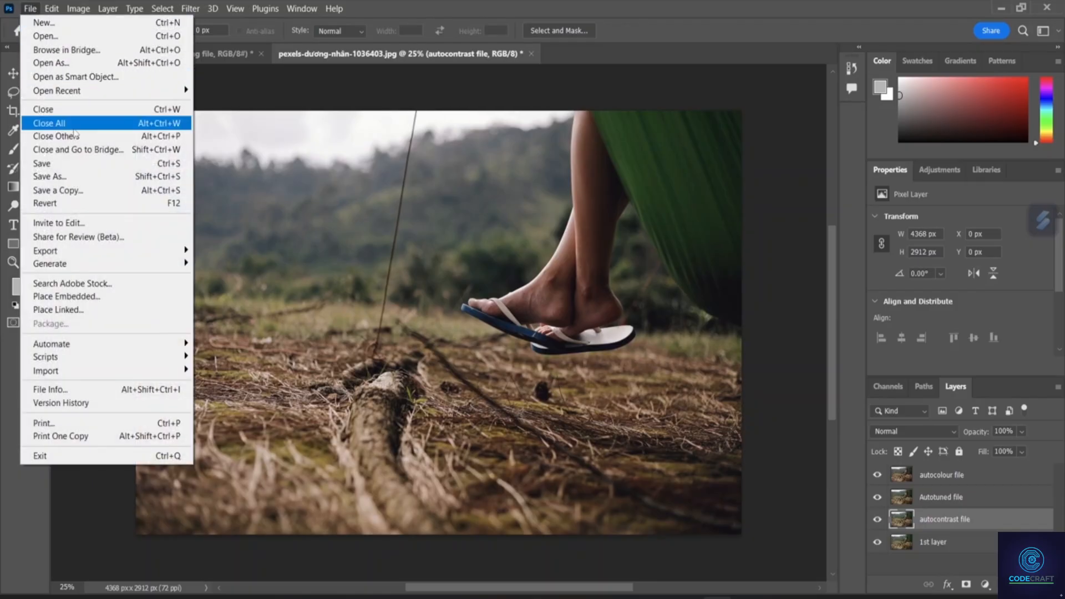
{"action": "left_click", "coordinate": [86, 165]}
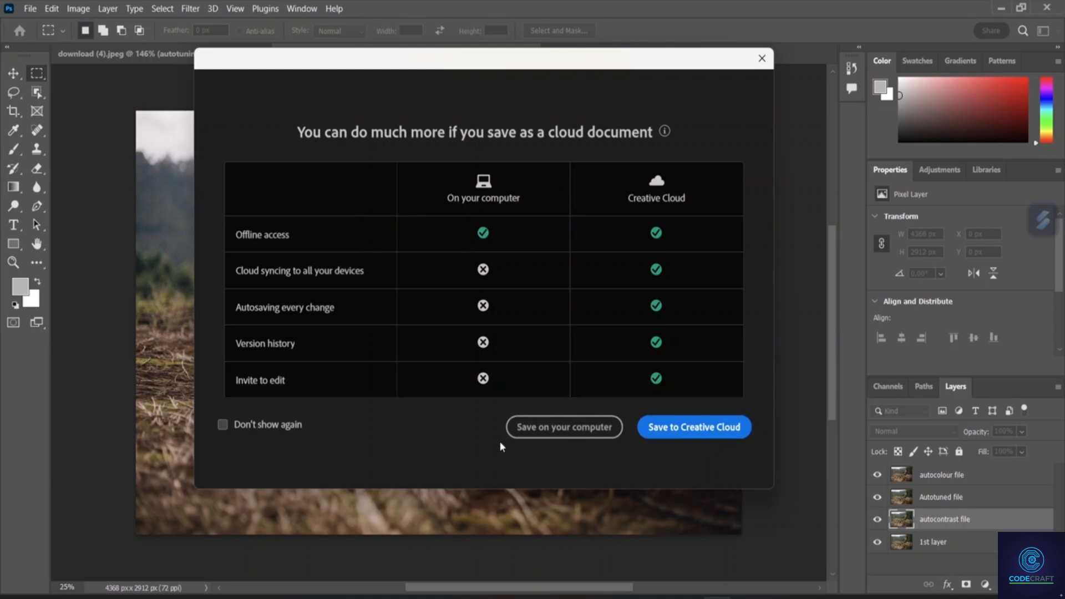
{"action": "left_click", "coordinate": [573, 436]}
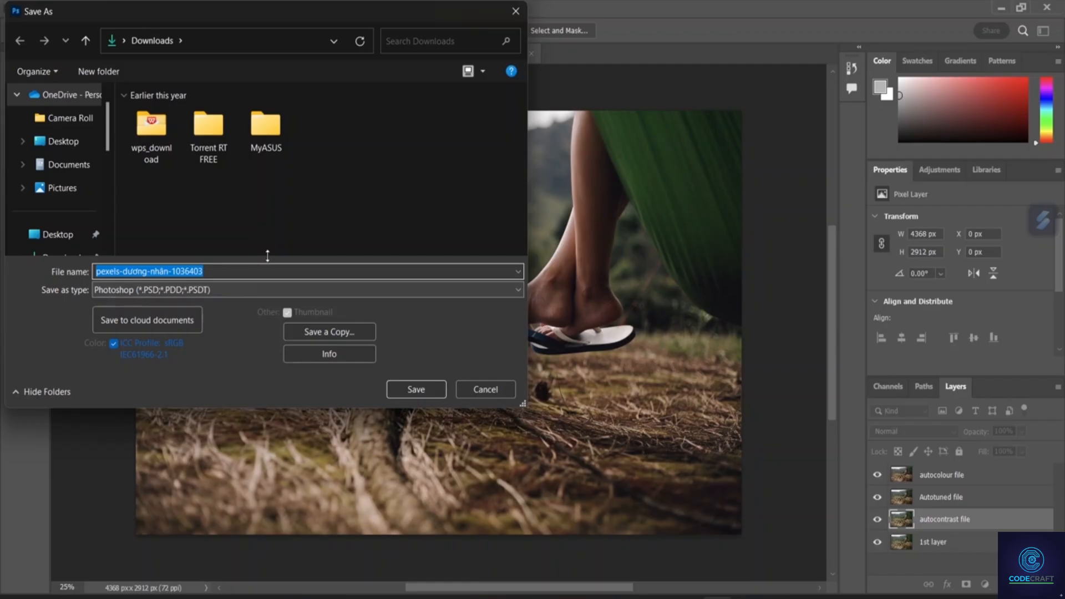
{"action": "left_click", "coordinate": [433, 388]}
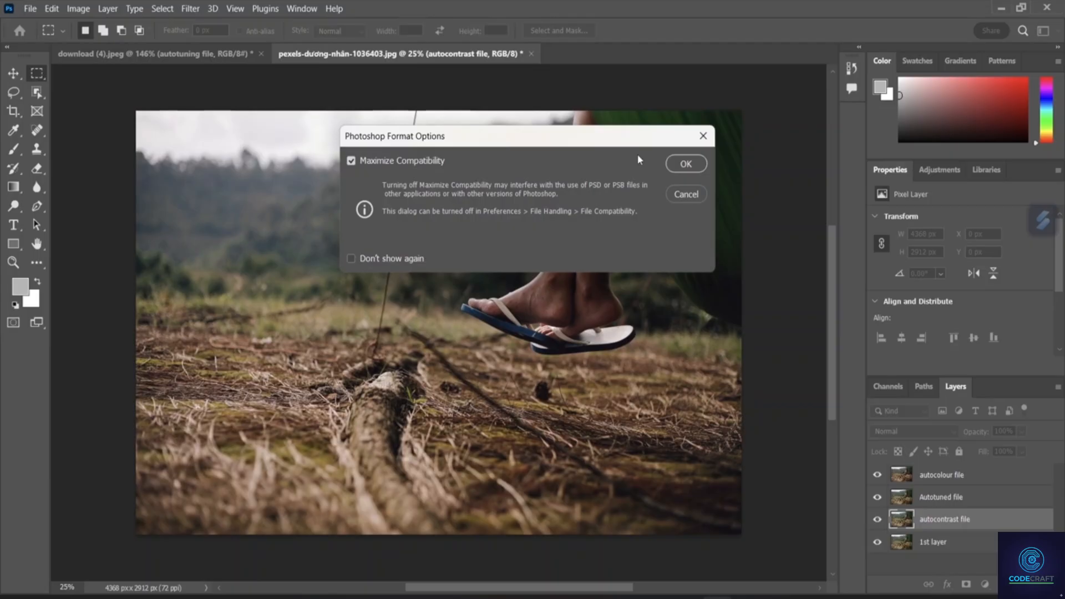
{"action": "left_click", "coordinate": [683, 163]}
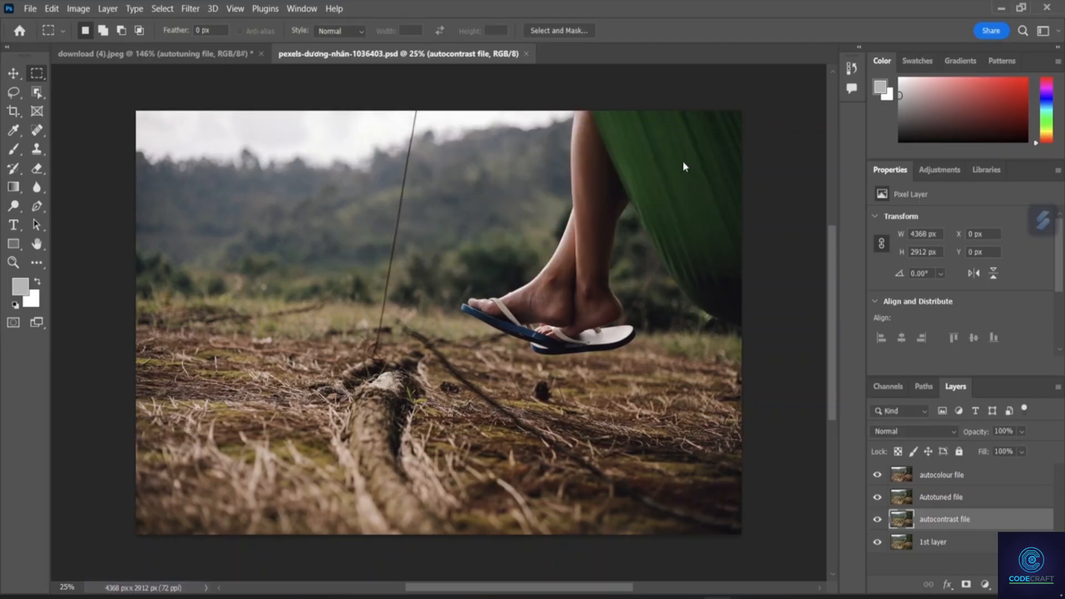
{"action": "scroll", "coordinate": [682, 161], "scroll_direction": "up", "scroll_amount": 1}
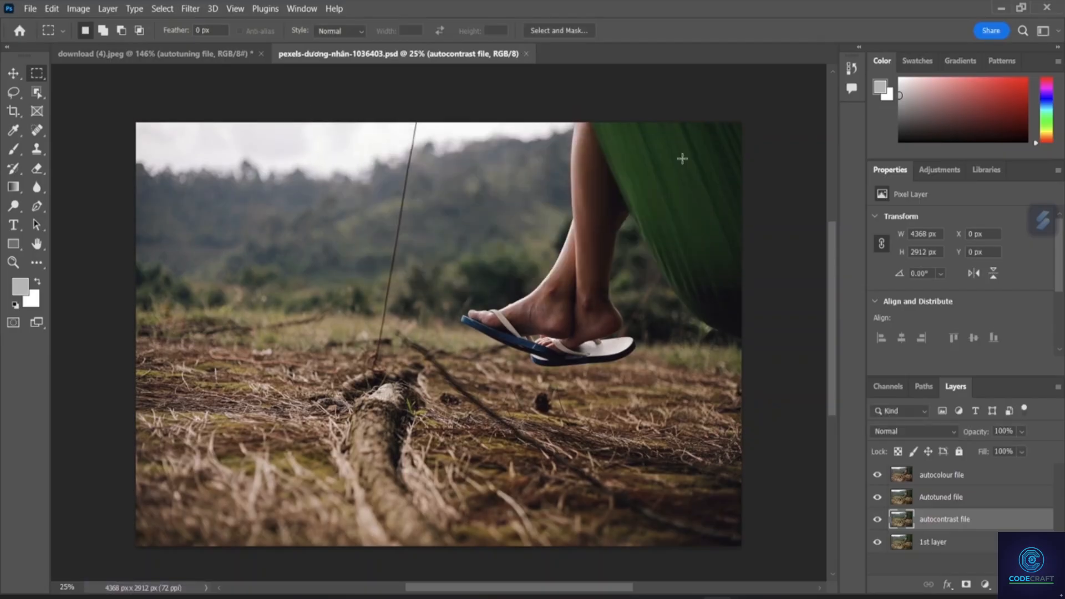